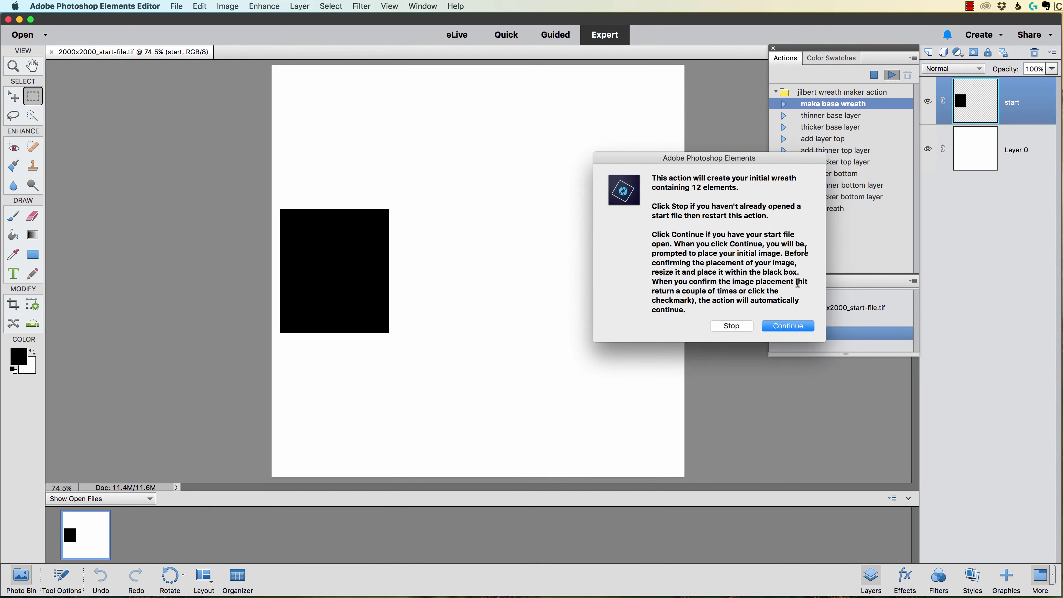
- Continue the make base wreath action and browse to Desktop > Flowers Marker Collection > Elements for the initial image
left_click(787, 330)
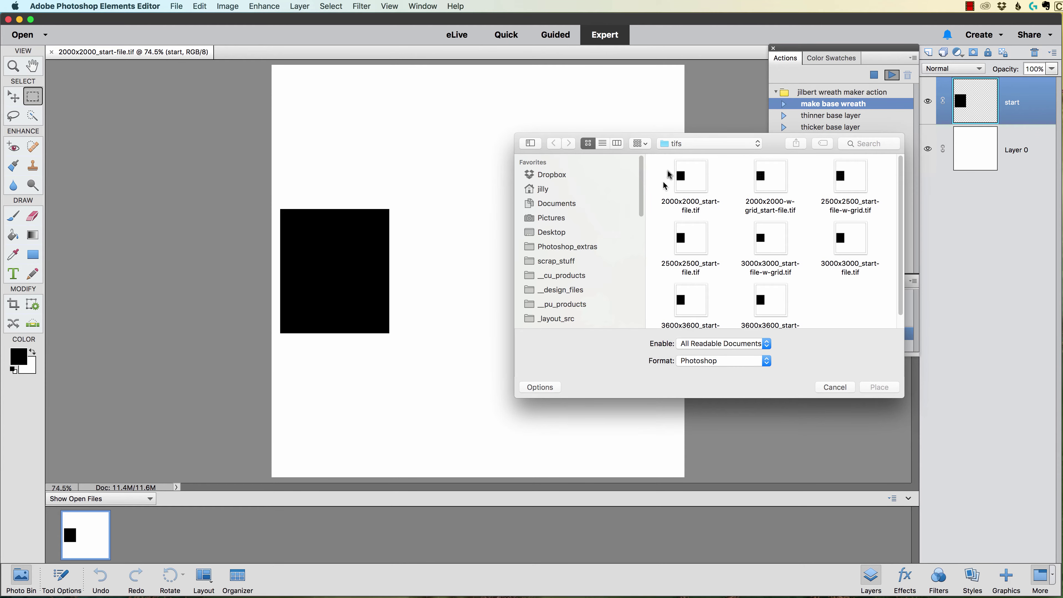
left_click(708, 143)
left_click(509, 210)
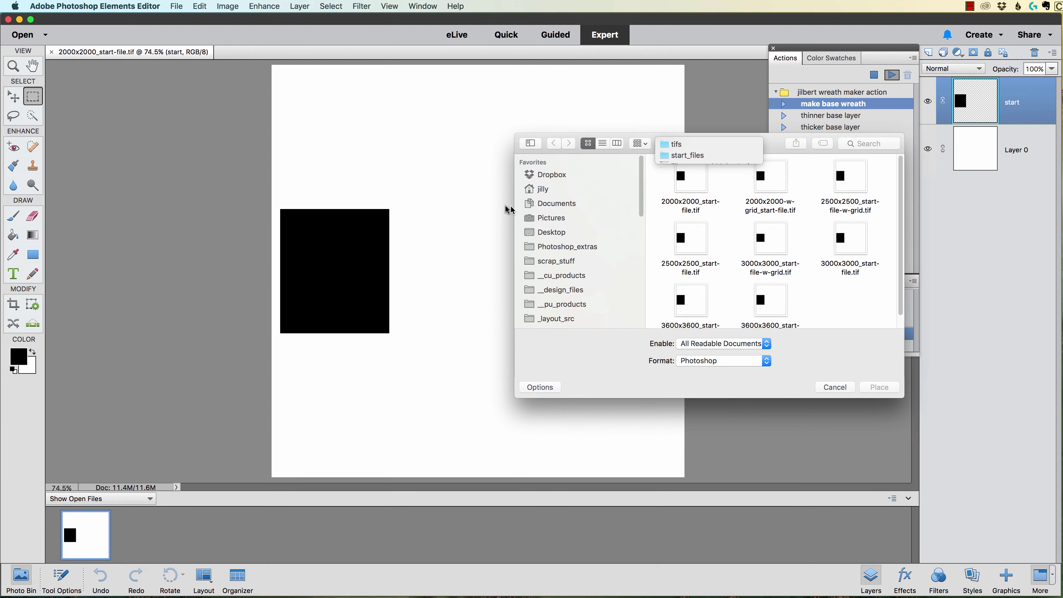
left_click(549, 233)
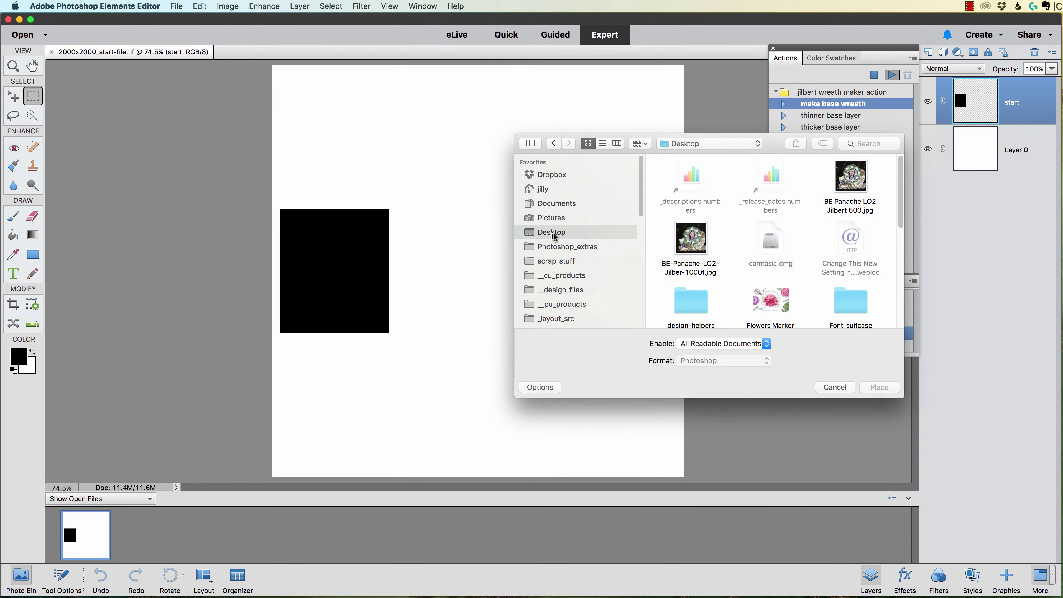
scroll(834, 232, "down", 3)
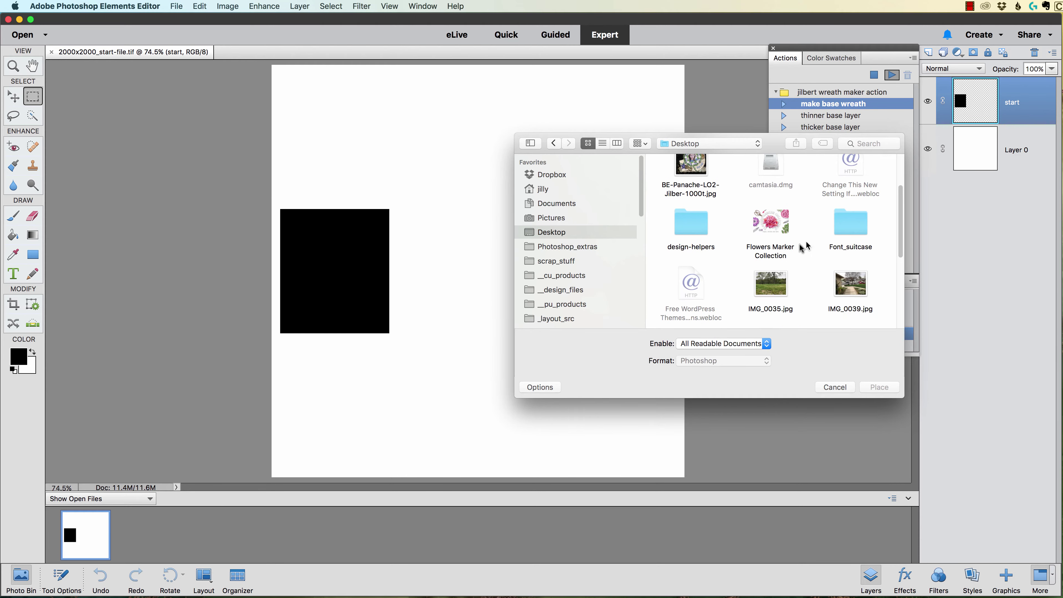
double_click(756, 221)
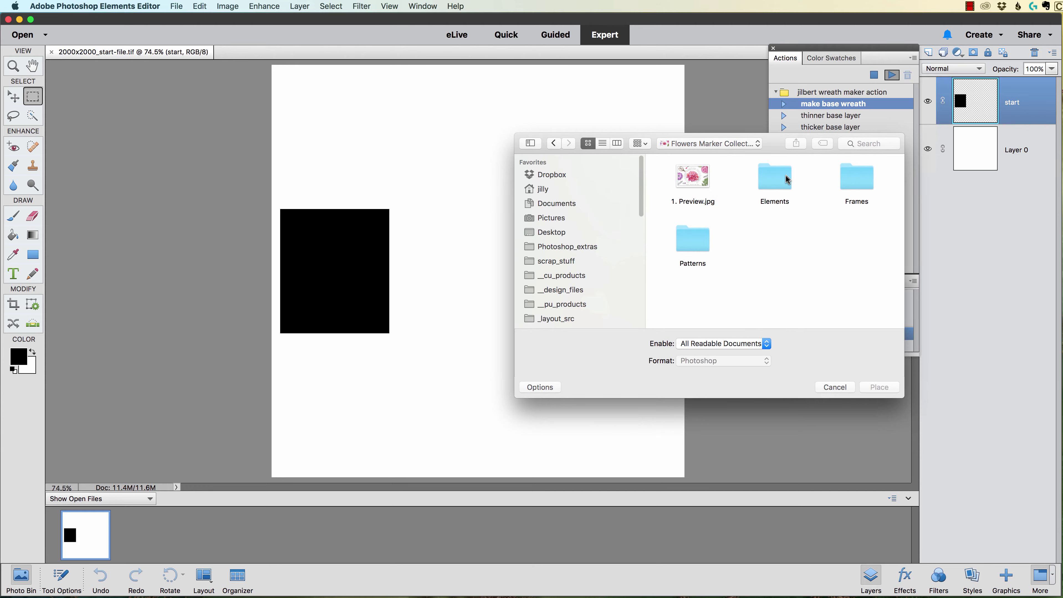
left_click(777, 180)
double_click(776, 179)
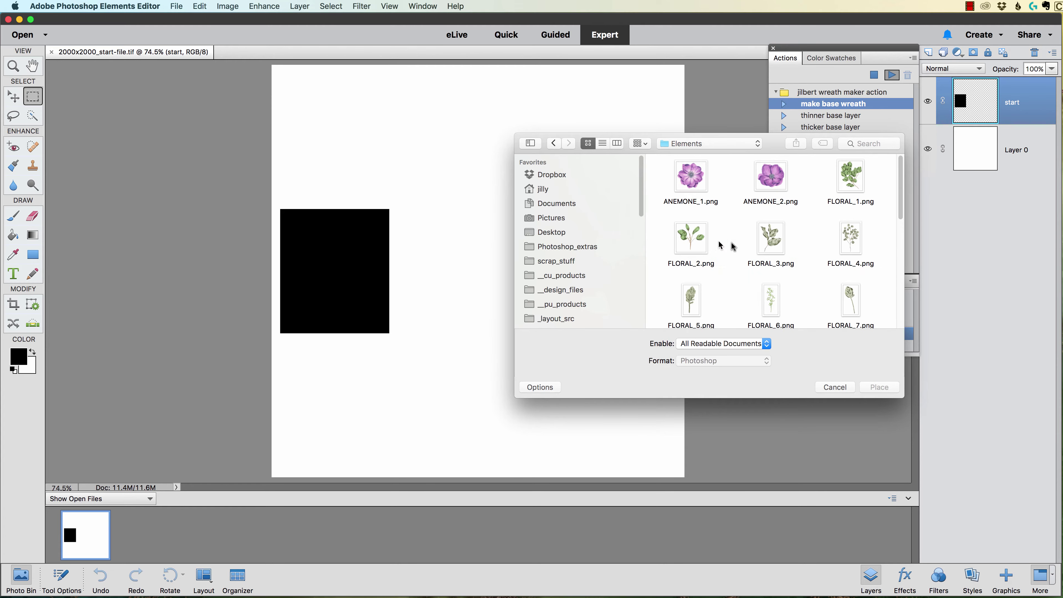
- Place FLORAL_4.png from the Elements folder as the wreath's initial image
scroll(747, 244, "down", 5)
scroll(733, 269, "down", 5)
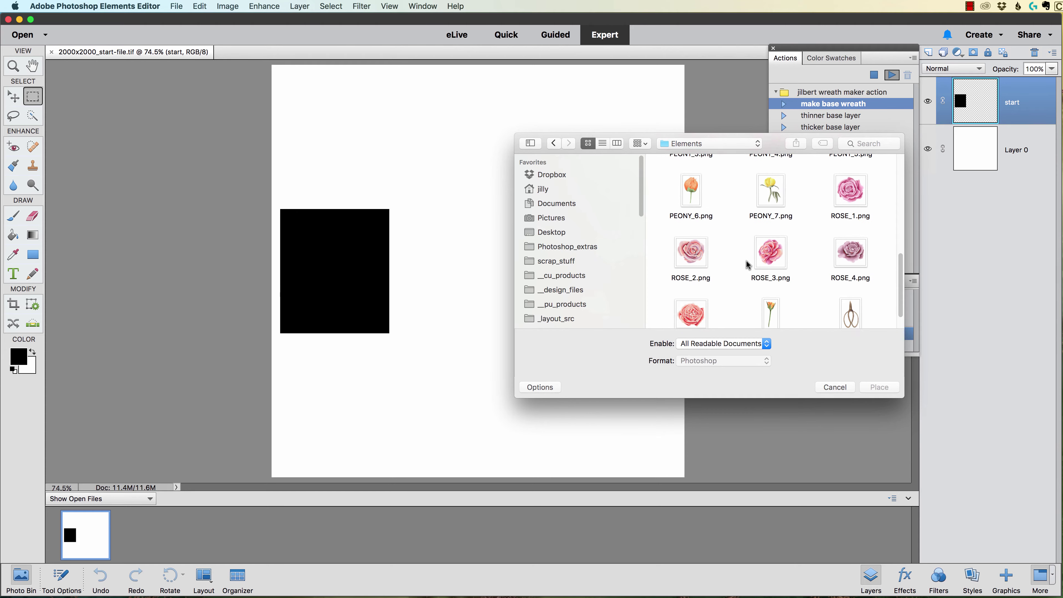
scroll(750, 261, "up", 8)
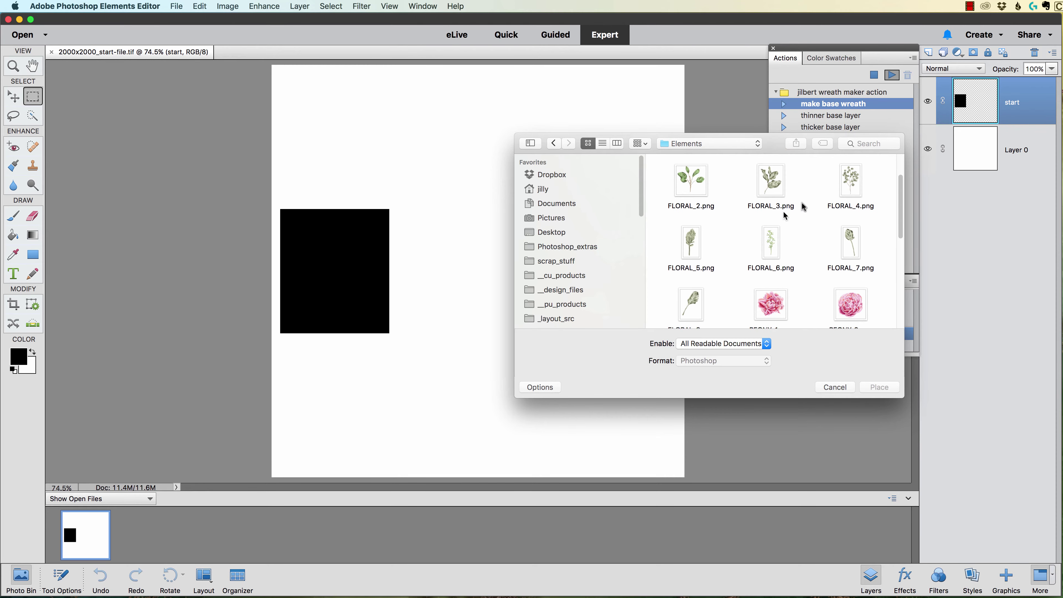
left_click(855, 189)
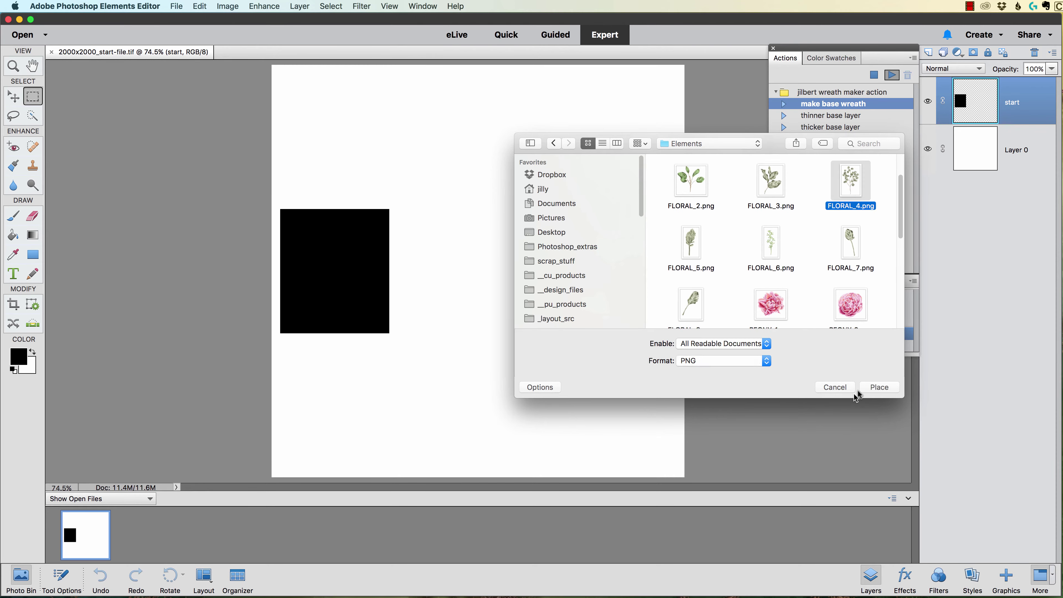
left_click(881, 389)
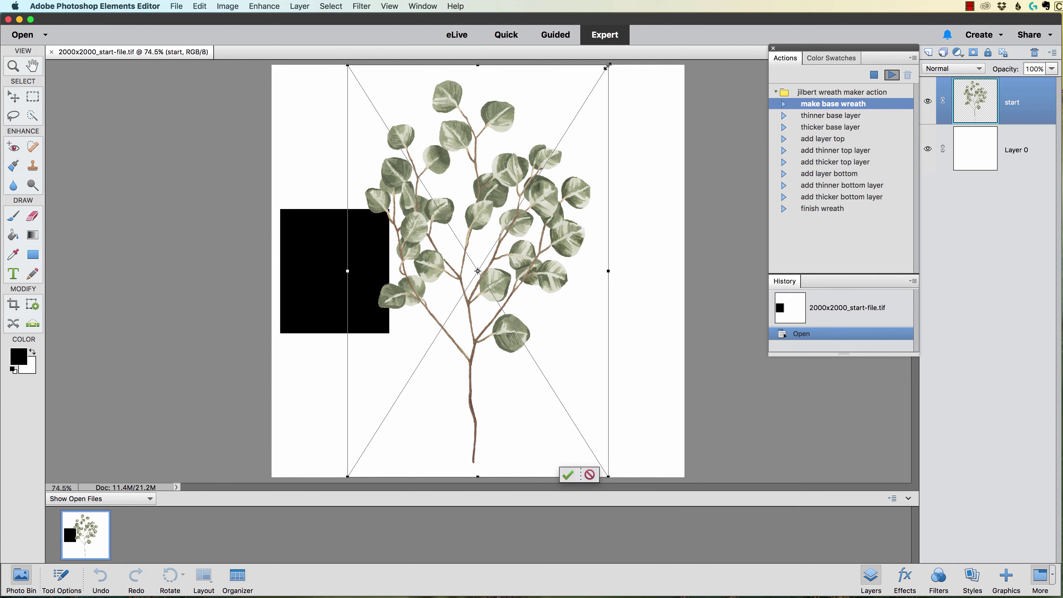
- Shrink the leafy branch, position it over the black box, and confirm the placement
left_click_drag(607, 66, 524, 204)
left_click_drag(502, 263, 373, 266)
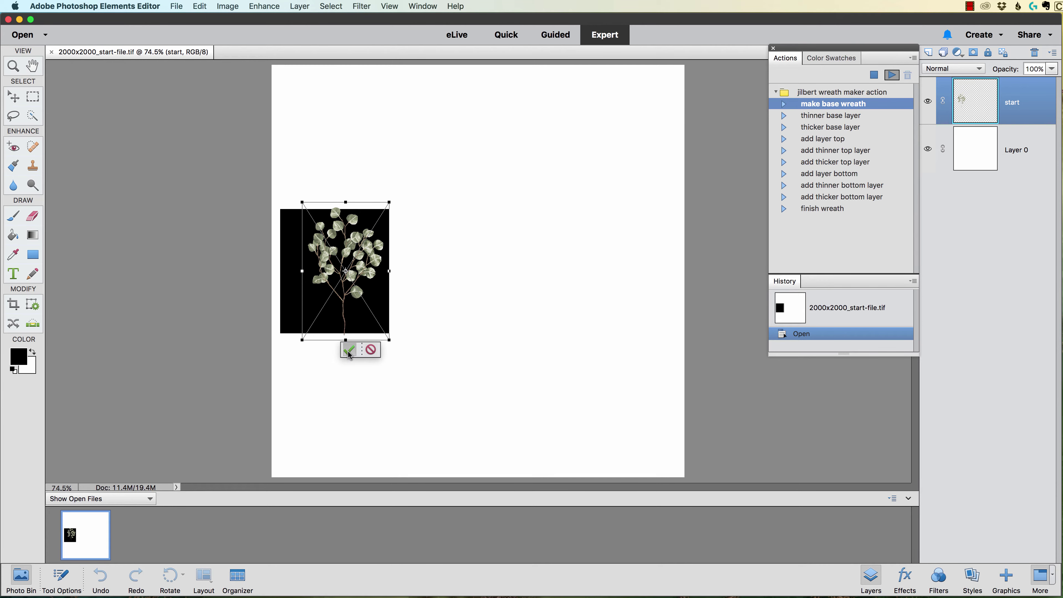
left_click(349, 351)
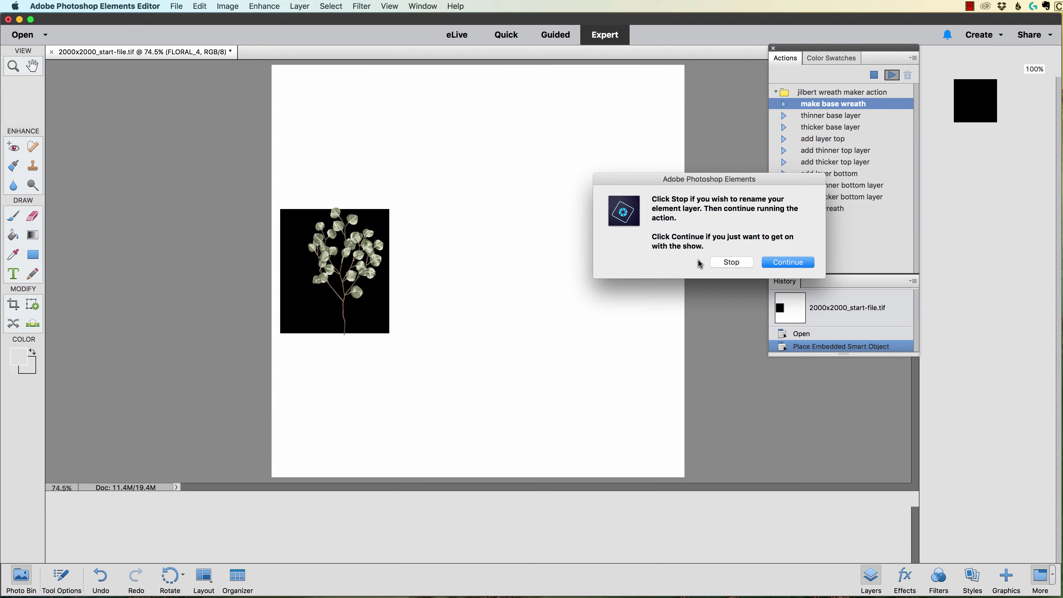
- Stop the action to rename the FLORAL_4 layer as leaves, and run the rest of make base wreath to its end
left_click(731, 262)
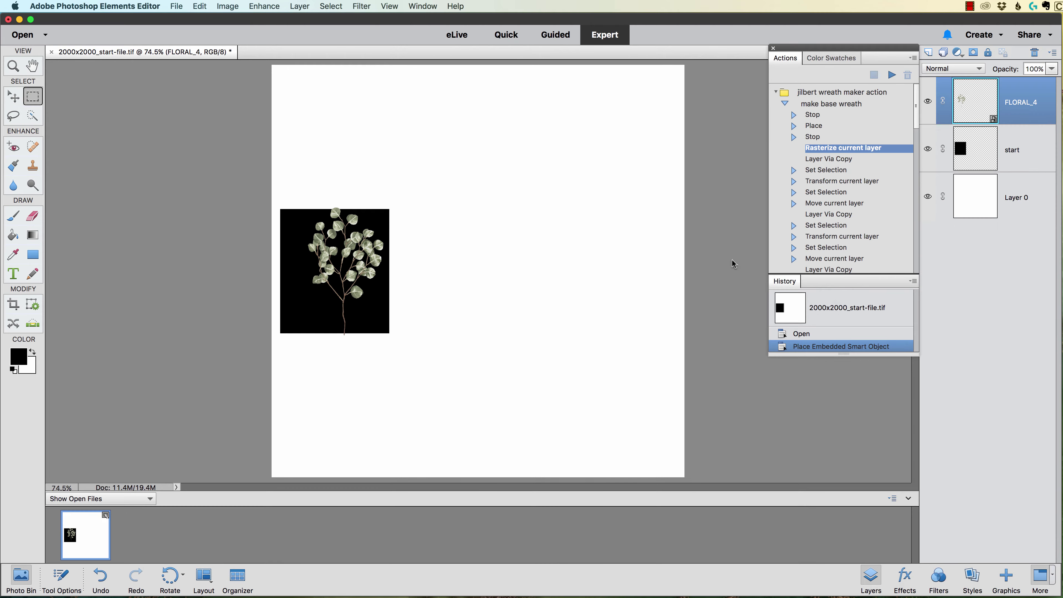
double_click(1018, 104)
type("leaves")
key("Return")
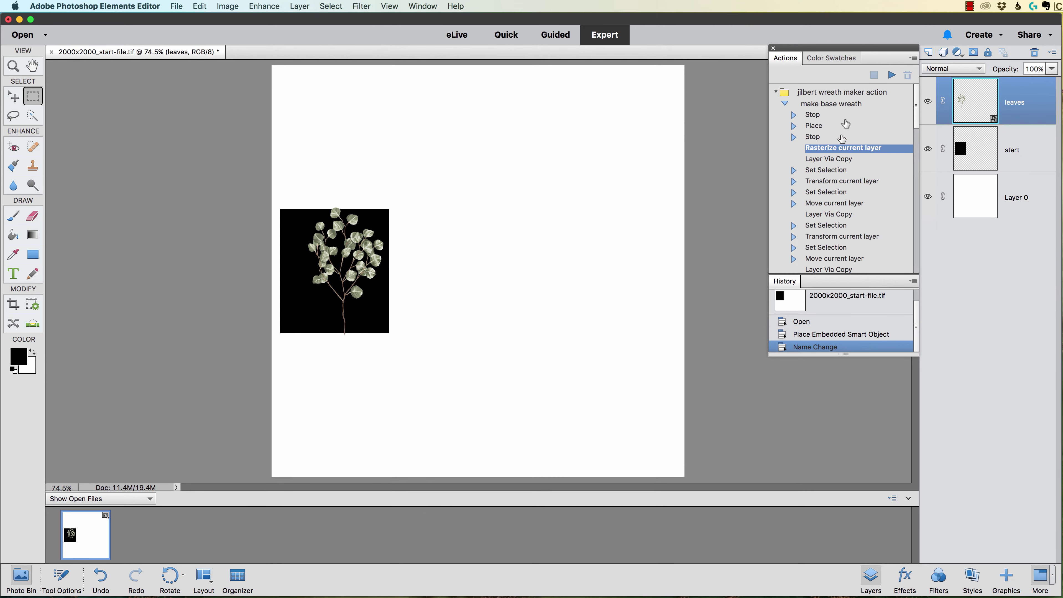
left_click(891, 75)
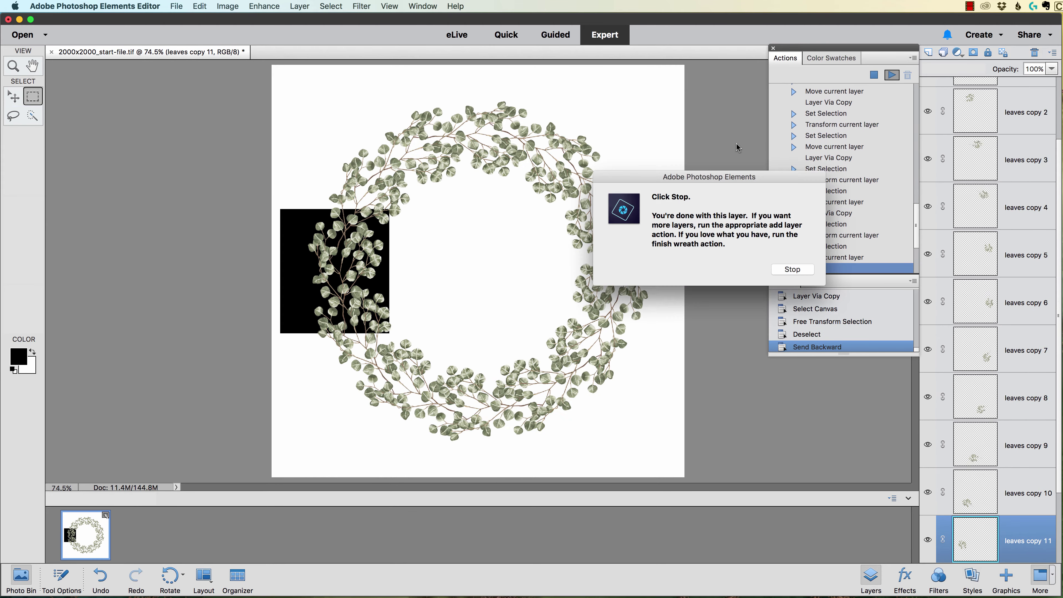
left_click(792, 269)
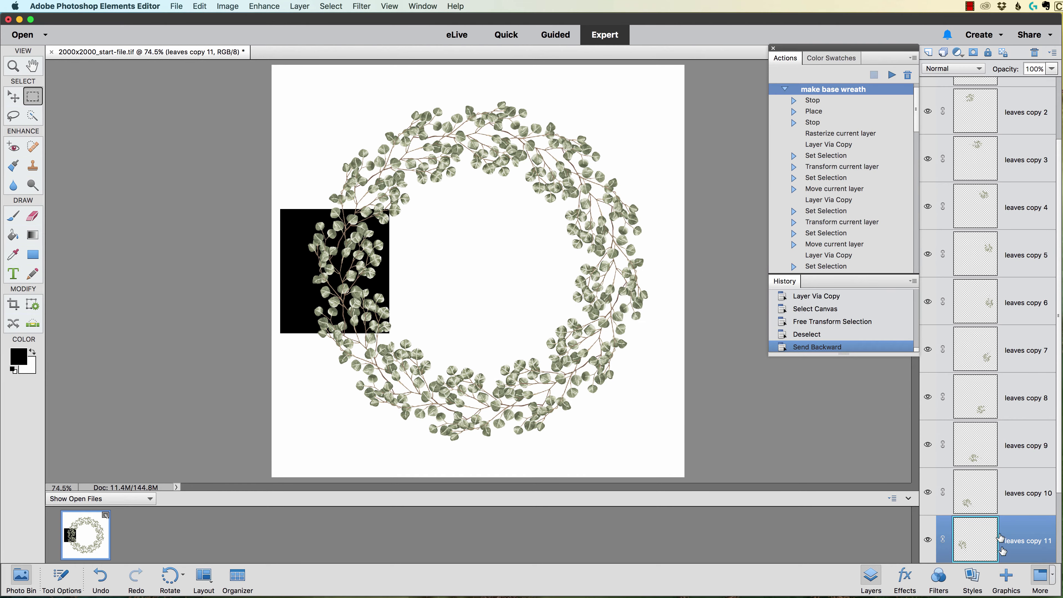
- Group all layers from leaves through leaves copy 11 into a new group with the default name and settings
scroll(1008, 170, "up", 3)
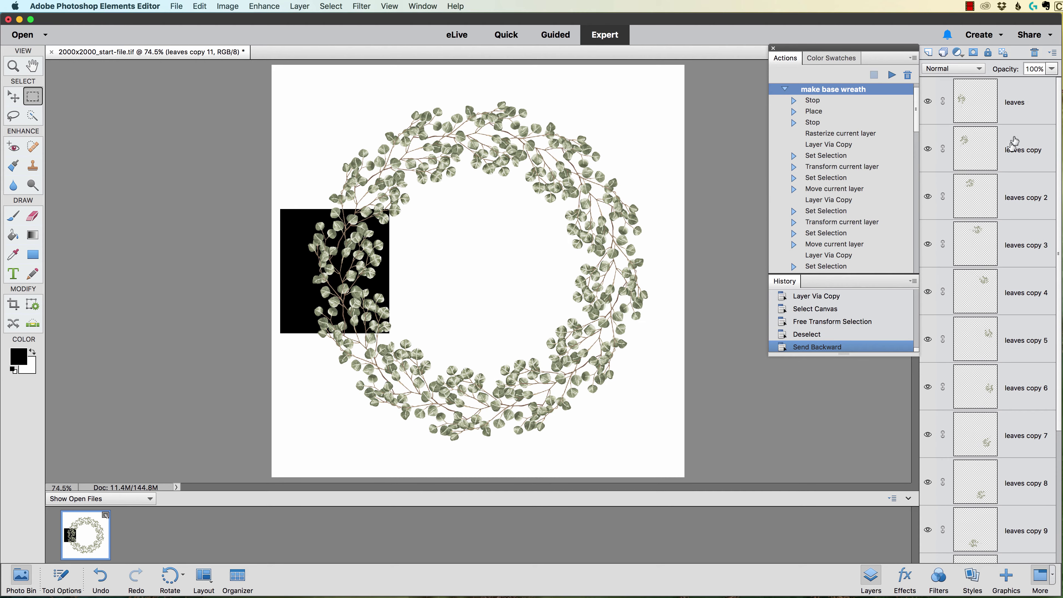
left_click(1020, 98)
scroll(1018, 207, "down", 5)
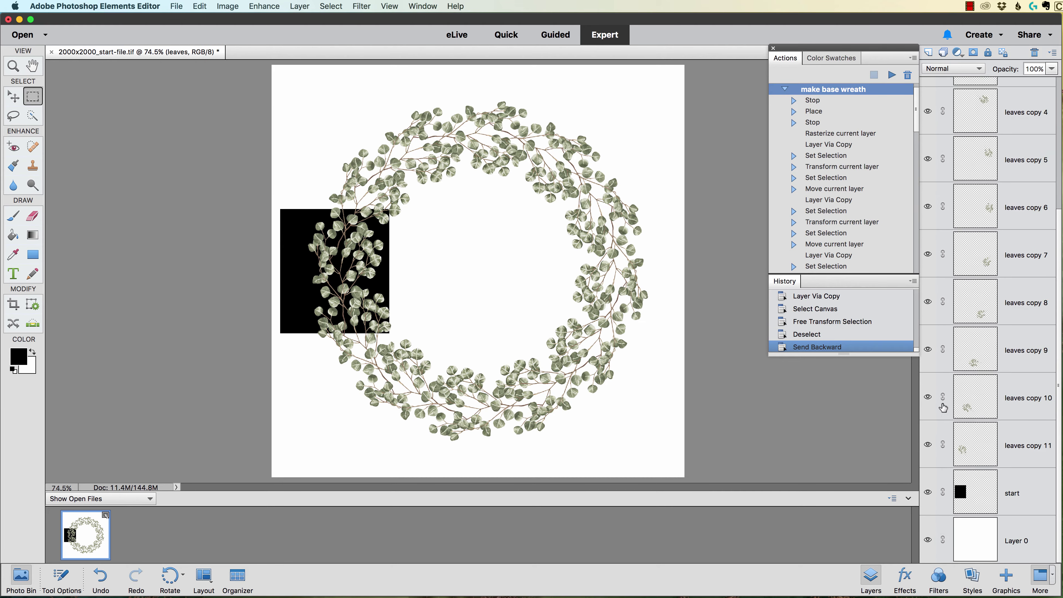
left_click(1026, 434, "shift")
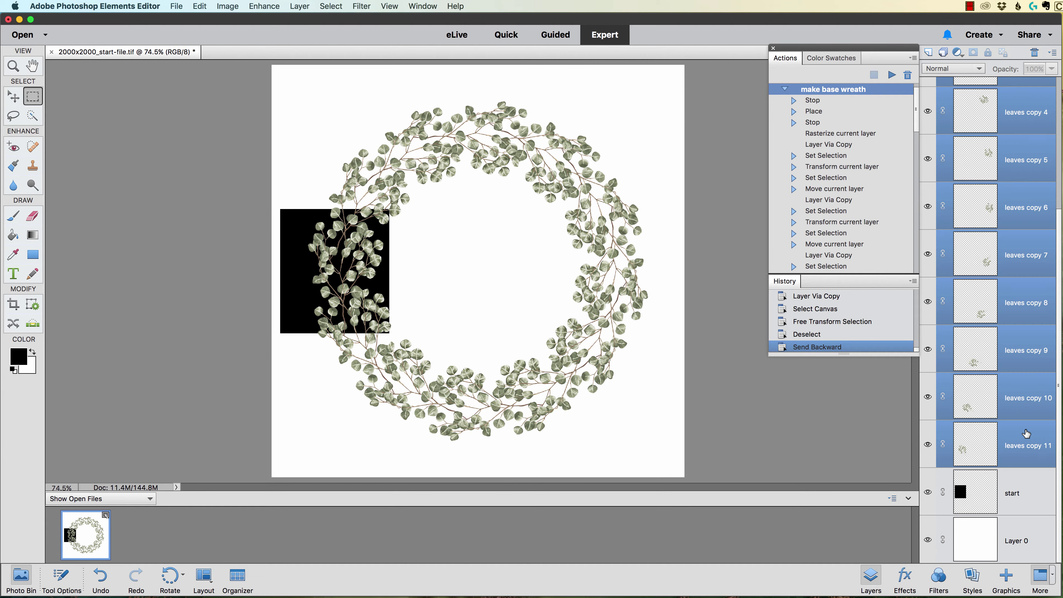
right_click(1021, 436)
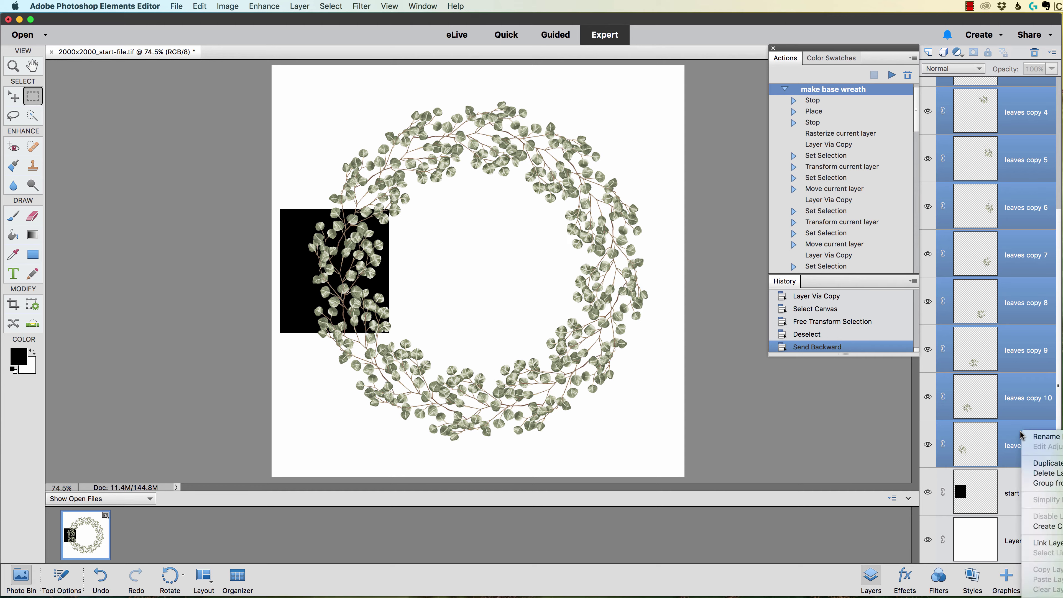
left_click(1046, 484)
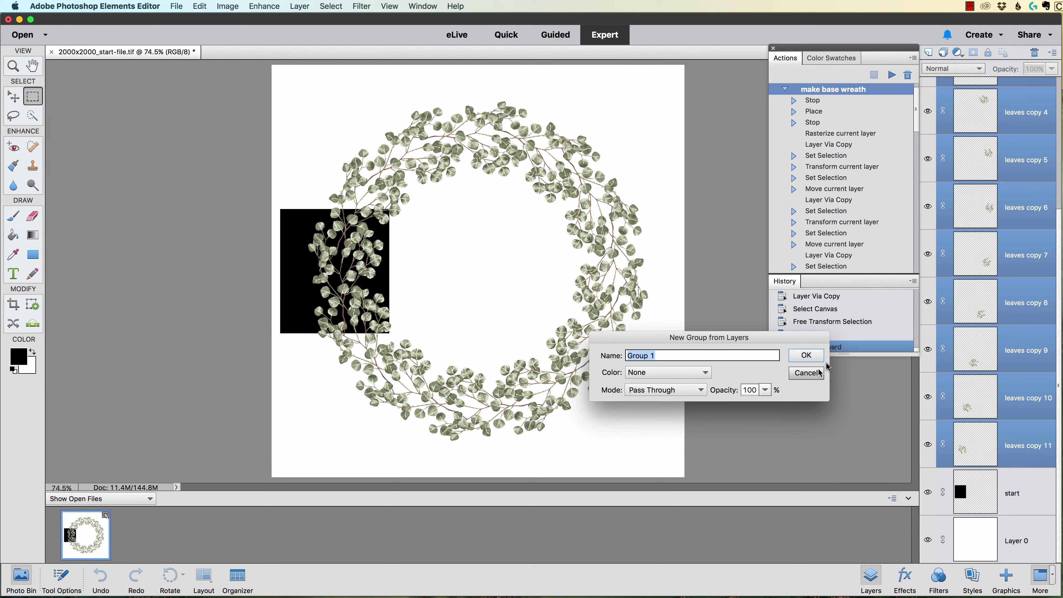
left_click(805, 356)
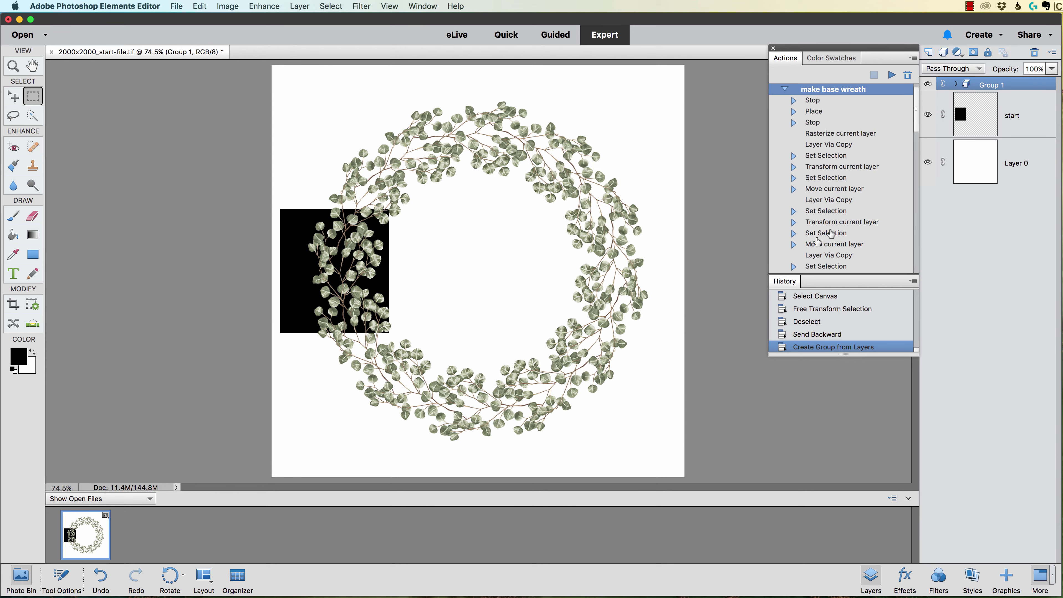
- Run the add thinner top layer action and place ANEMONE_1.png as its element
left_click(786, 91)
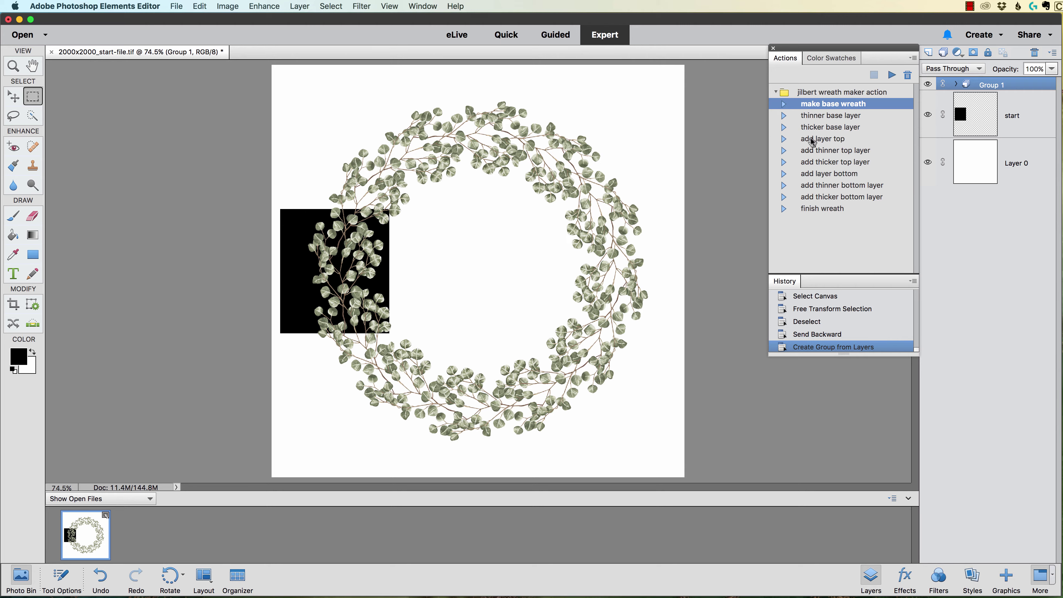
left_click(784, 150)
left_click(836, 151)
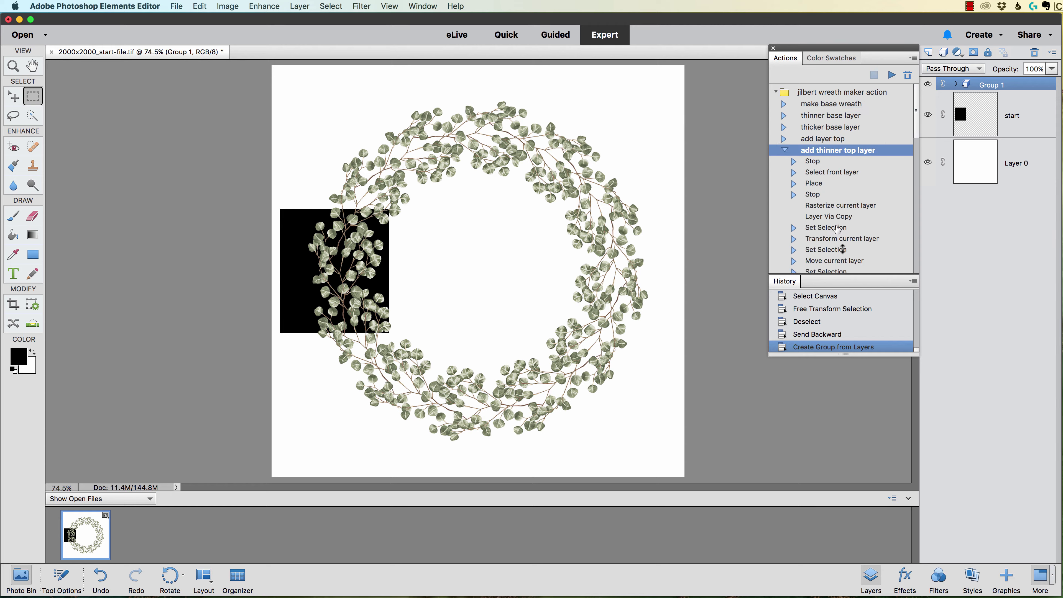
left_click(891, 75)
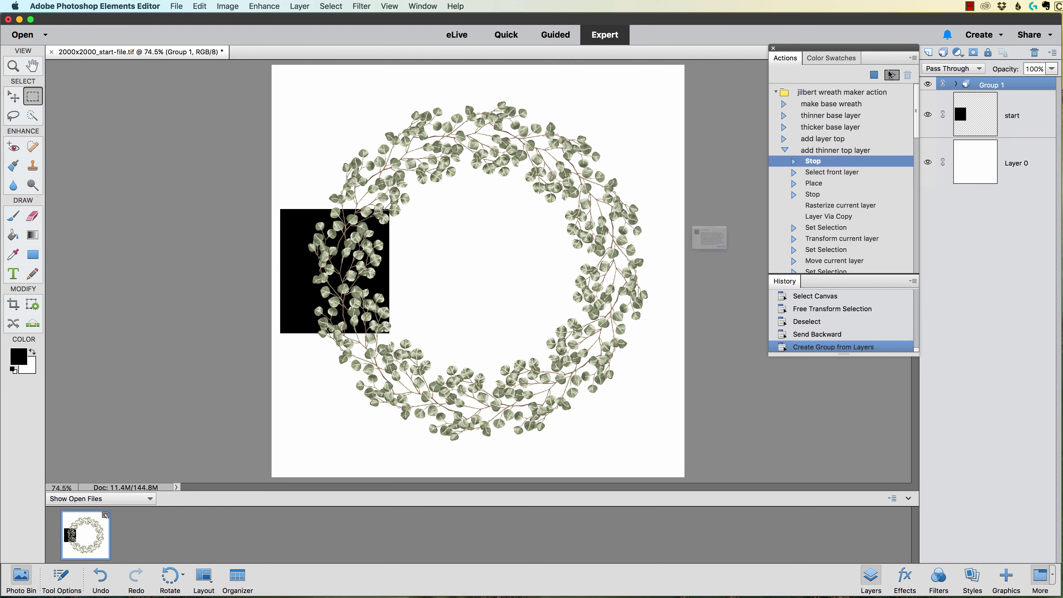
left_click(792, 301)
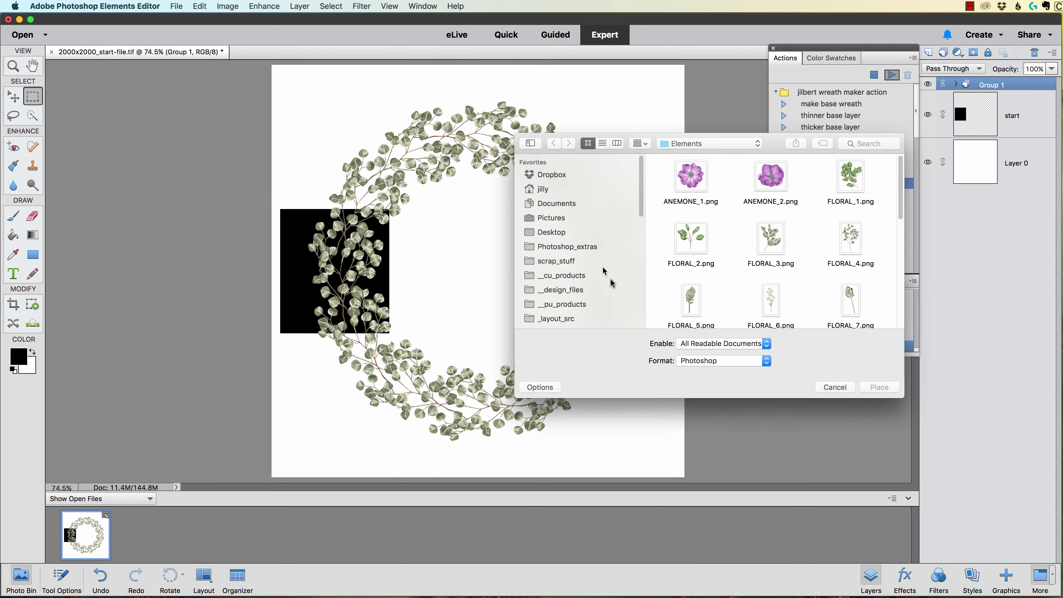
left_click(698, 176)
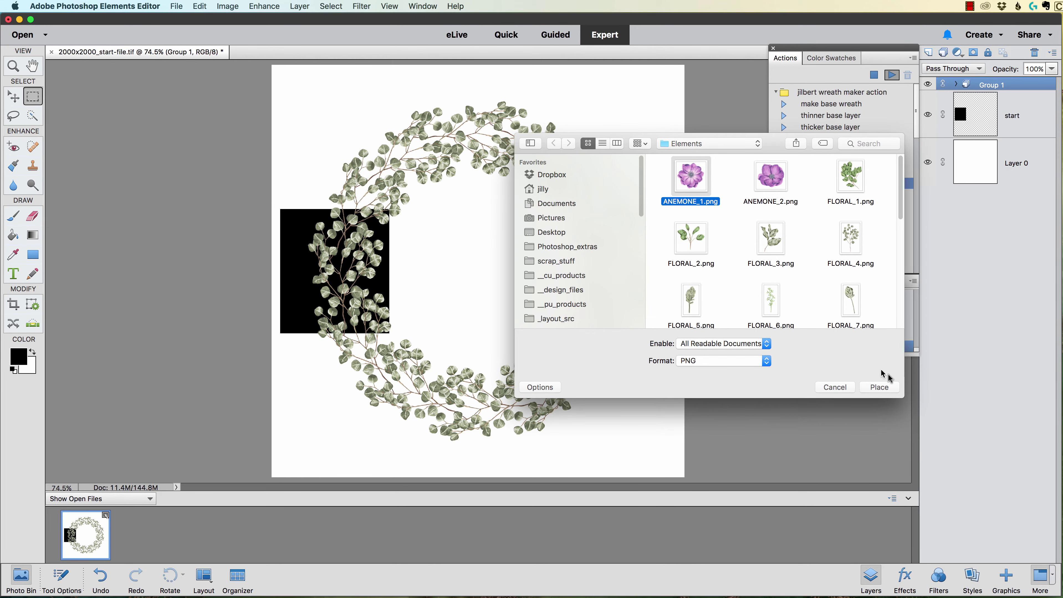
left_click(887, 388)
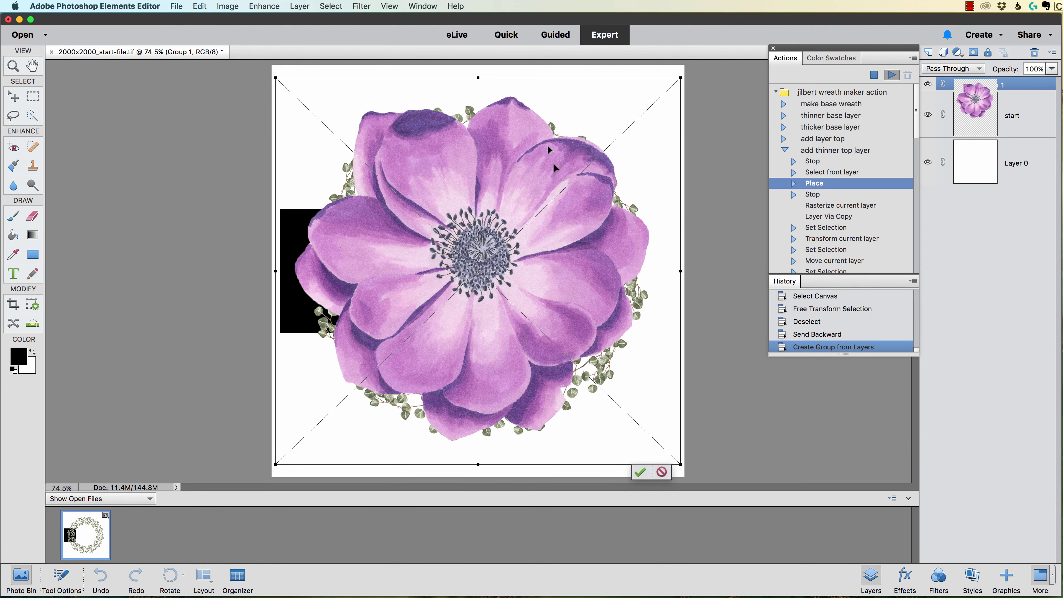
- Shrink the anemone to sit over the leaves in the black box, and finish the action without renaming its layer
left_click_drag(680, 78, 360, 388)
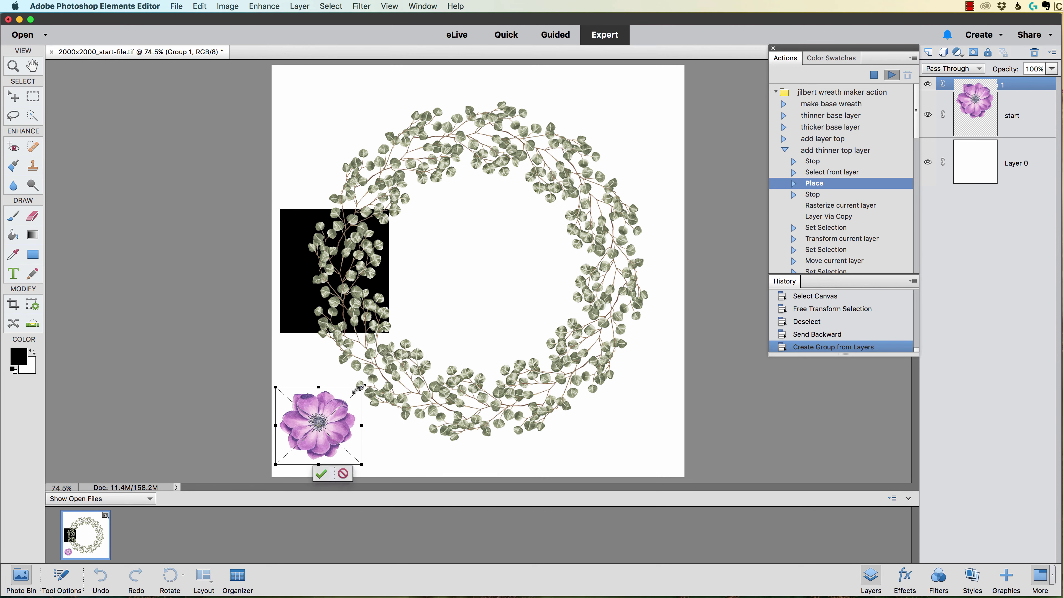
left_click_drag(351, 428, 372, 274)
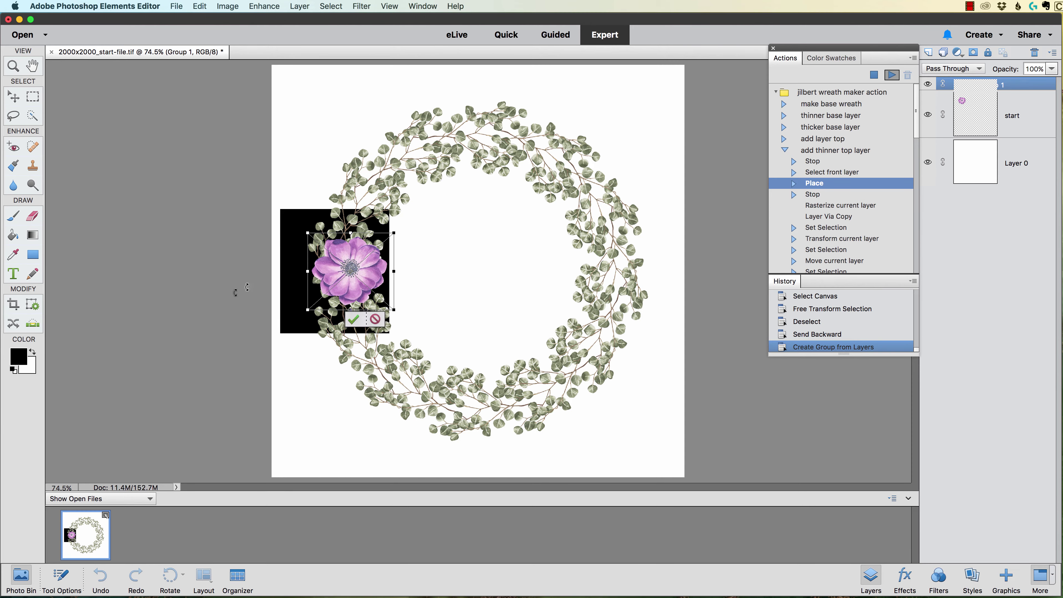
left_click(353, 320)
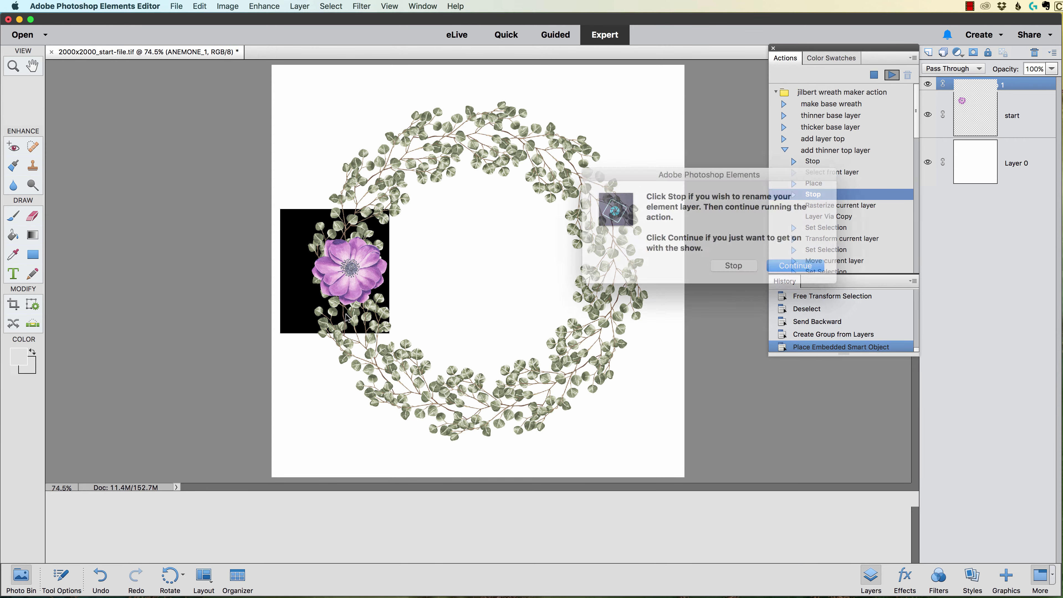
left_click(787, 262)
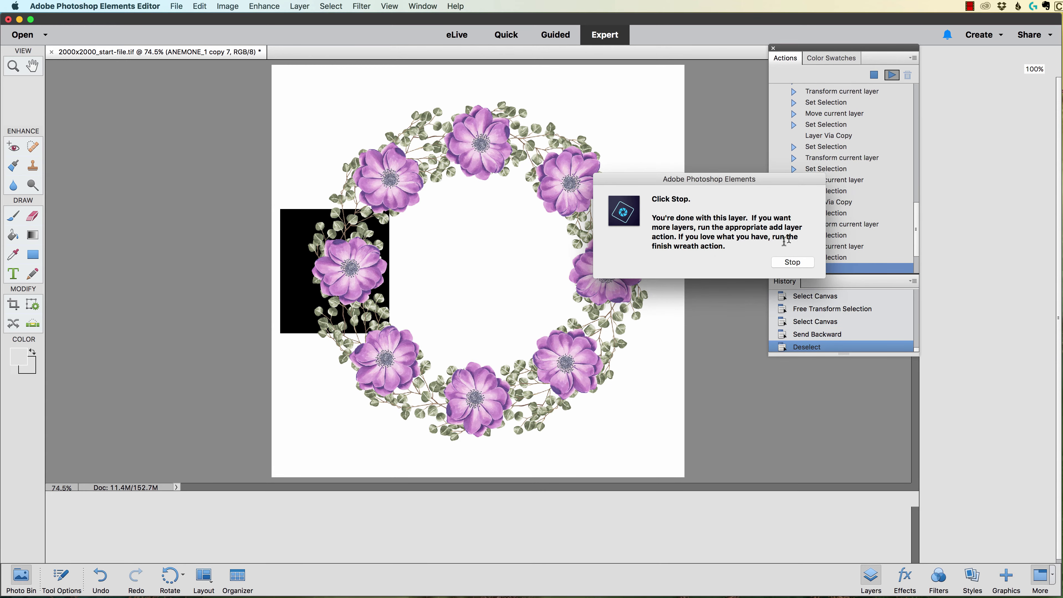
left_click(791, 263)
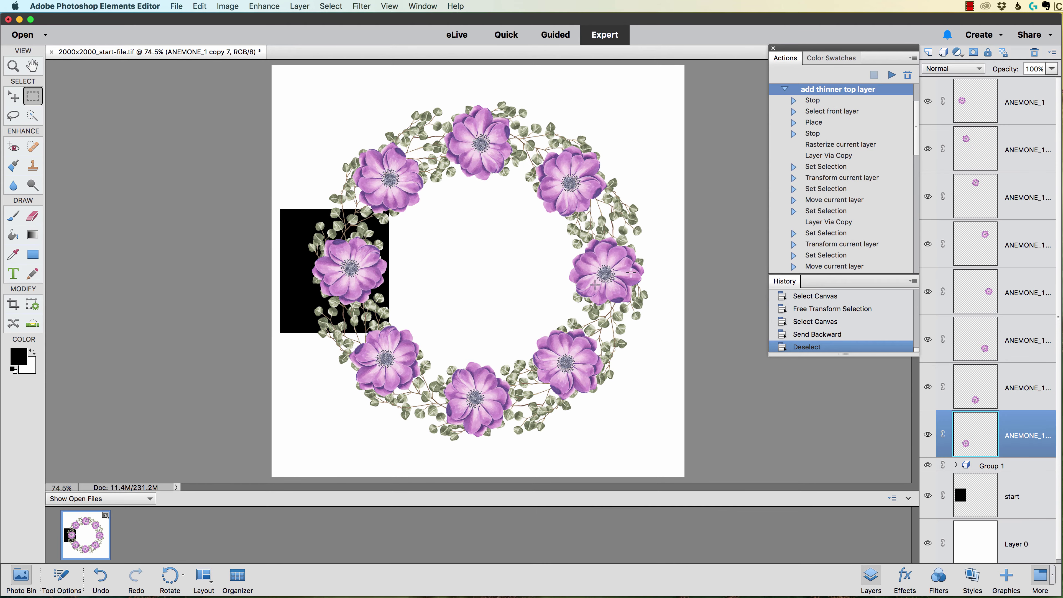
- Group all the ANEMONE_1 layers together above the leaves group
left_click(1019, 98, "shift")
key("super+g")
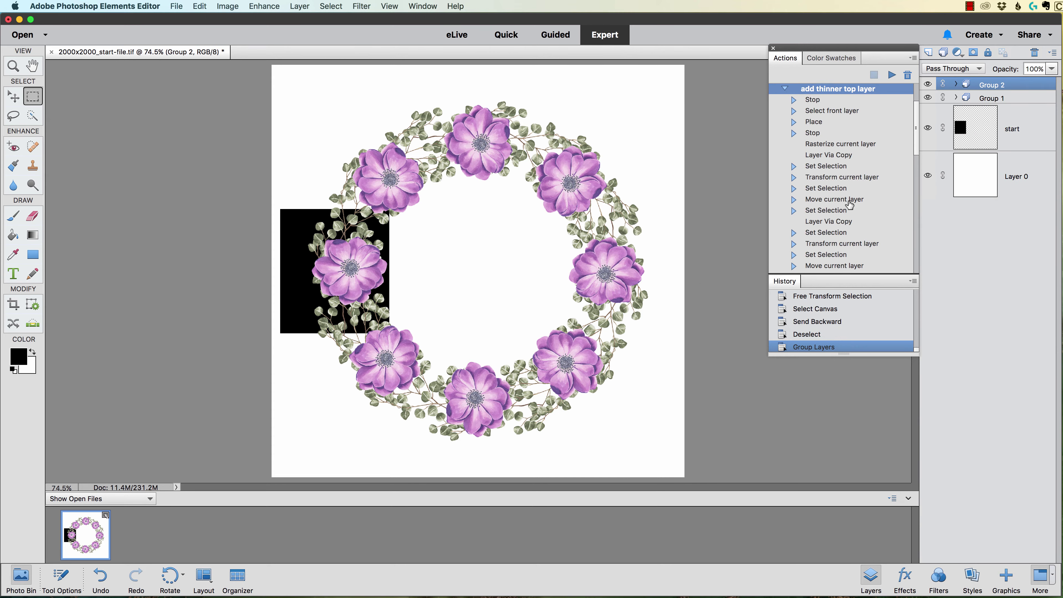
scroll(838, 206, "down", 1)
scroll(796, 126, "up", 5)
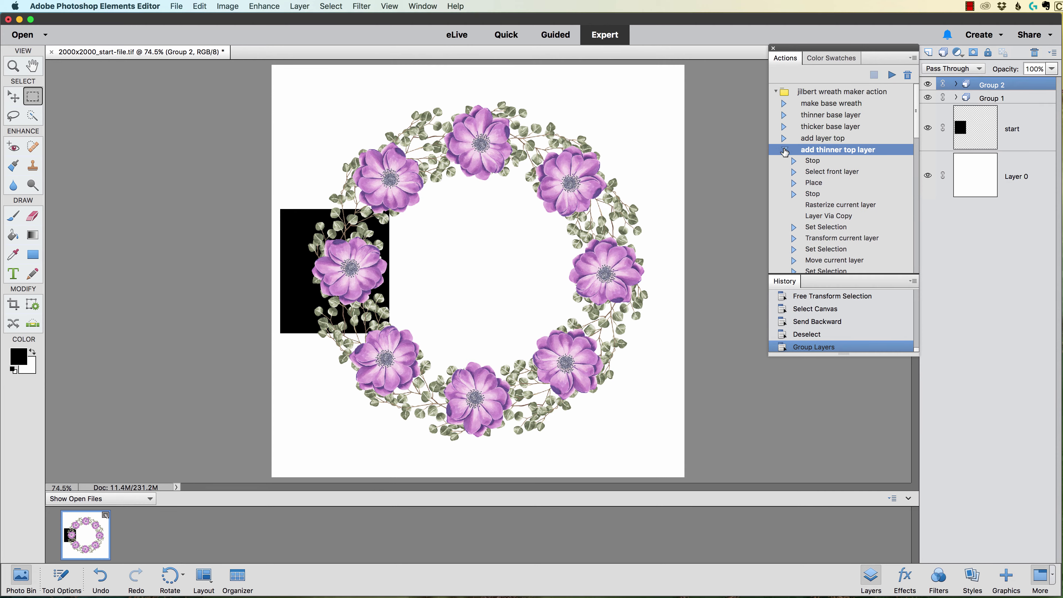
- Run the add thicker bottom layer action and place FLORAL_6.png as its element
left_click(785, 150)
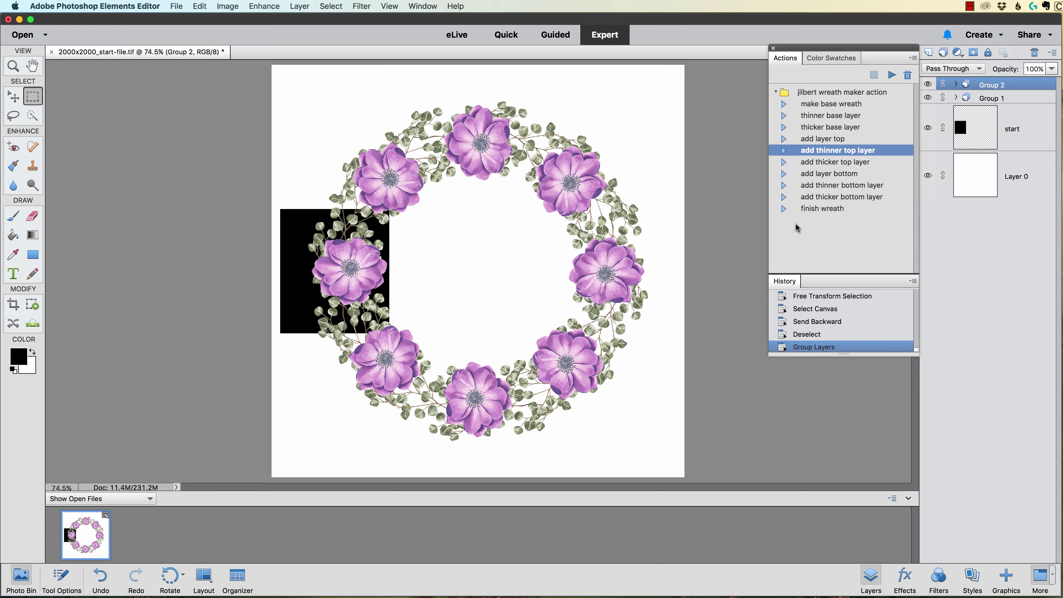
left_click(838, 198)
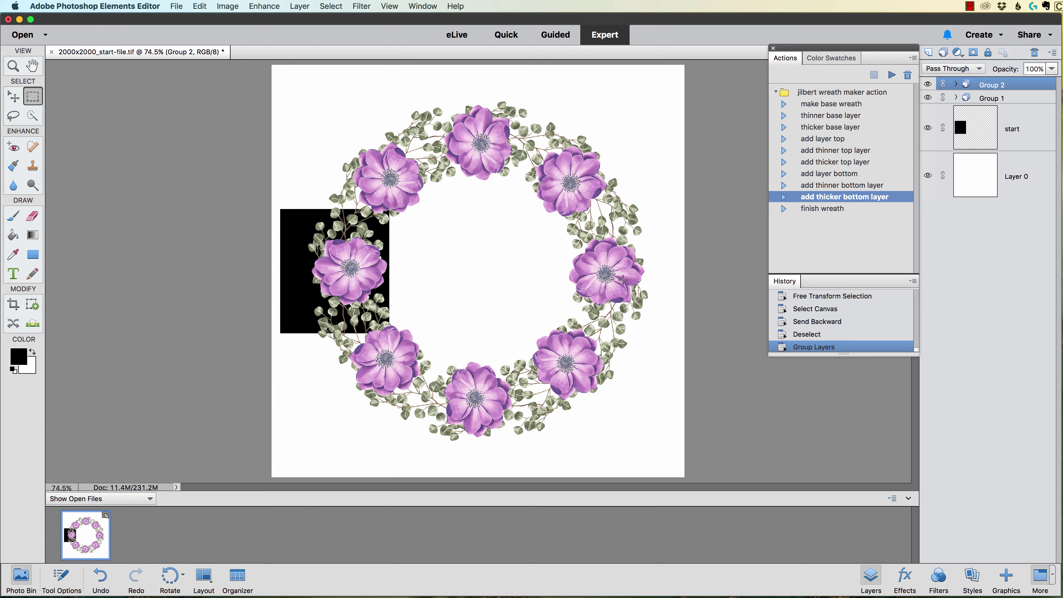
left_click(892, 75)
left_click(785, 302)
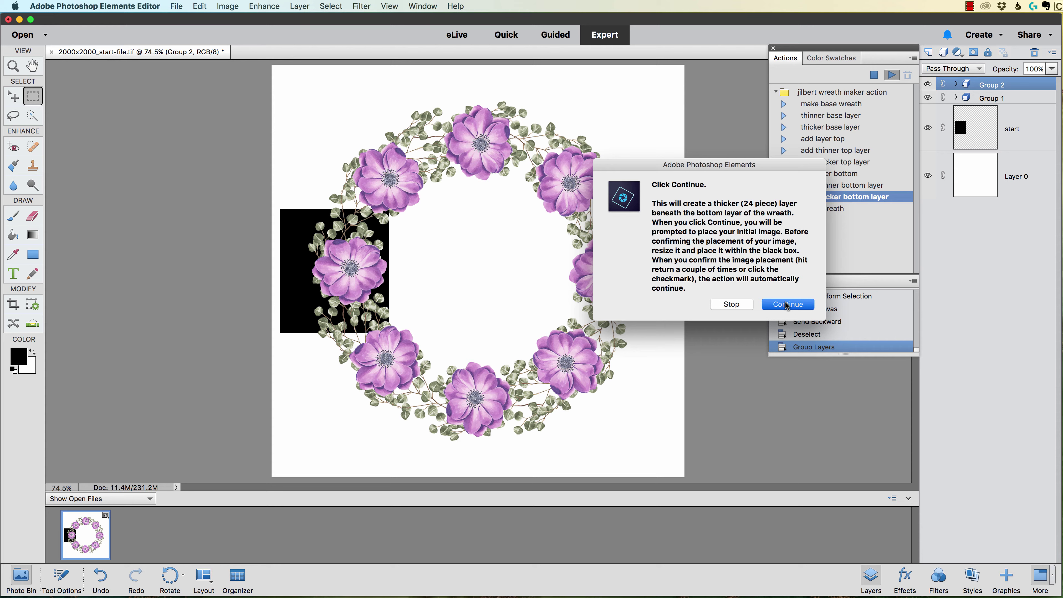
left_click(786, 305)
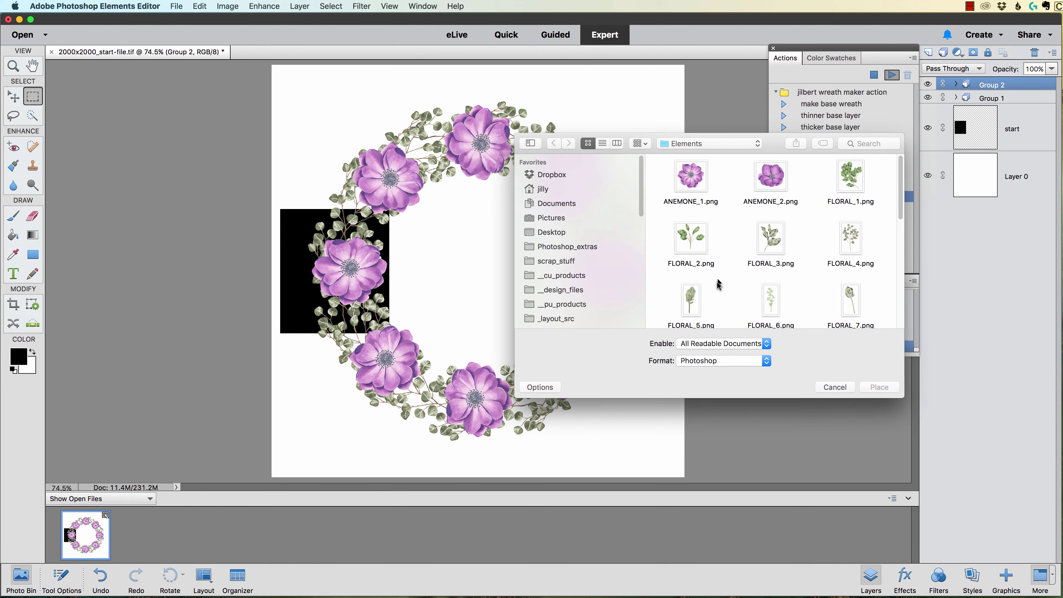
left_click(693, 298)
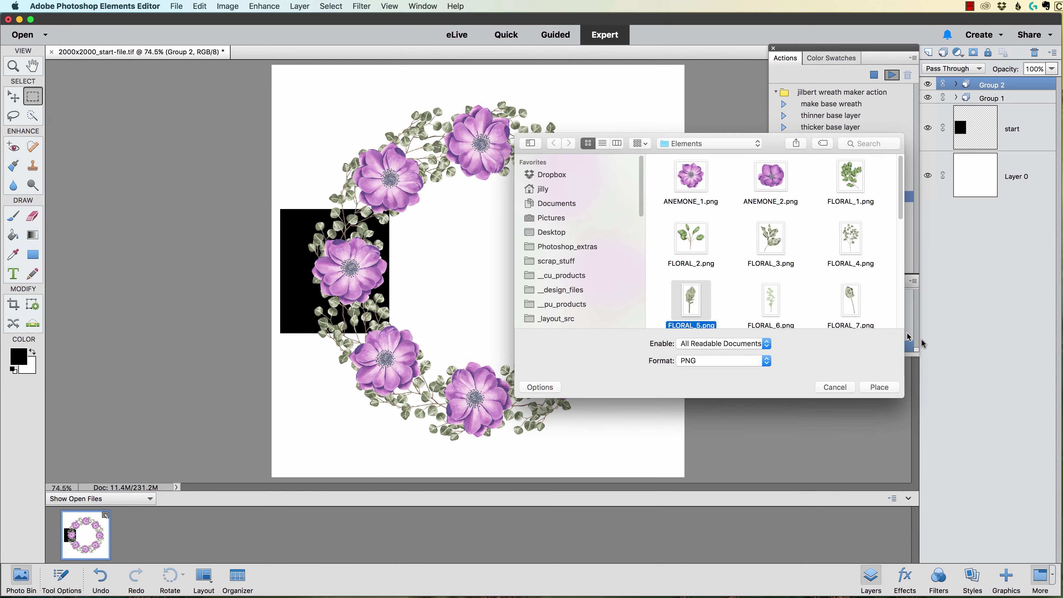
left_click(879, 387)
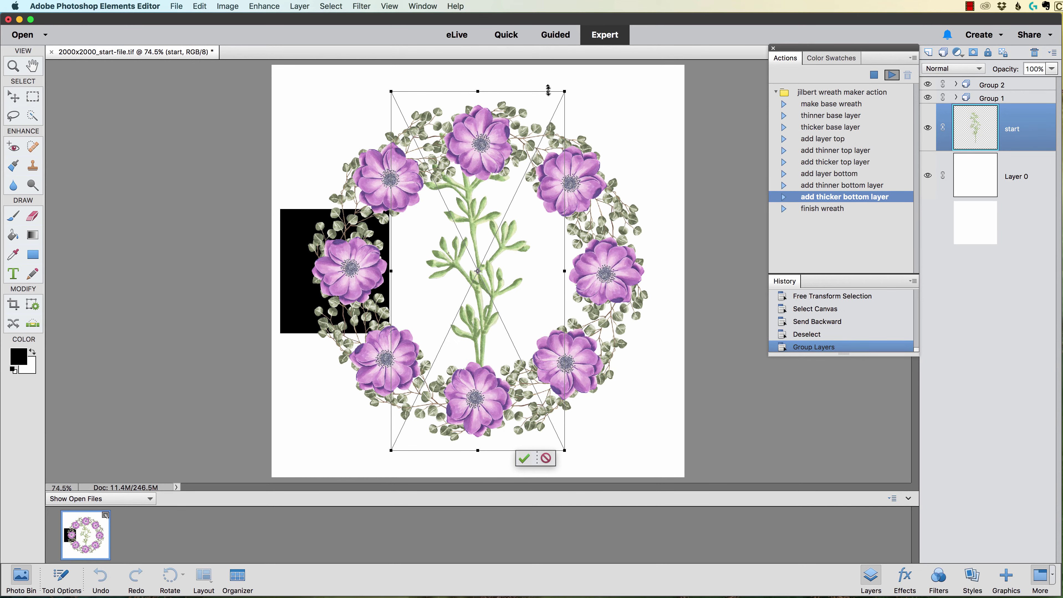
- Shrink the green sprig to about 30%, tilt it counterclockwise behind the anemone in the black box, and commit the placement
left_click_drag(564, 91, 504, 213)
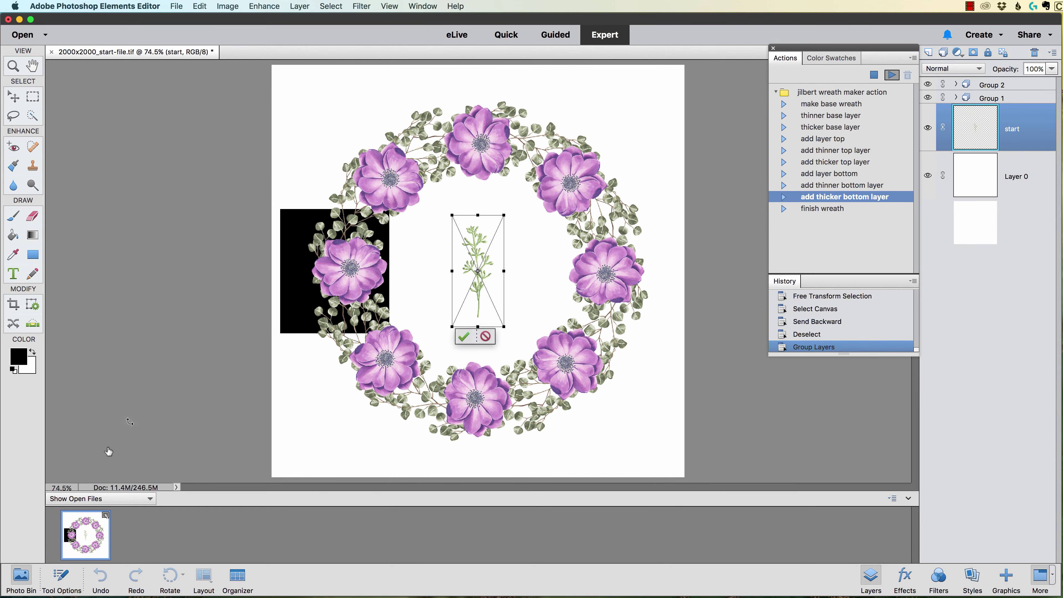
left_click(62, 576)
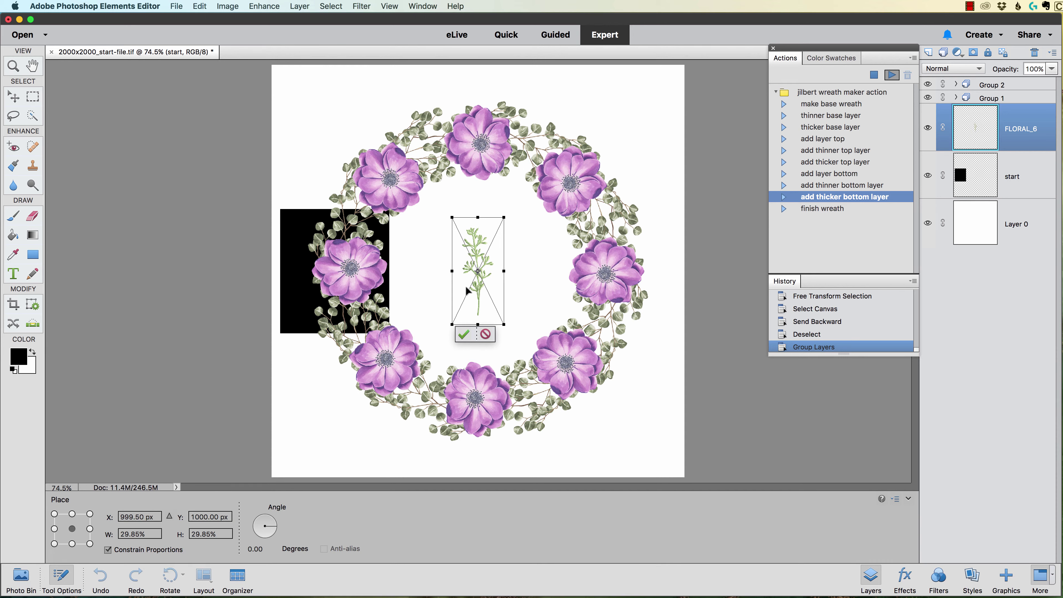
left_click_drag(494, 280, 327, 280)
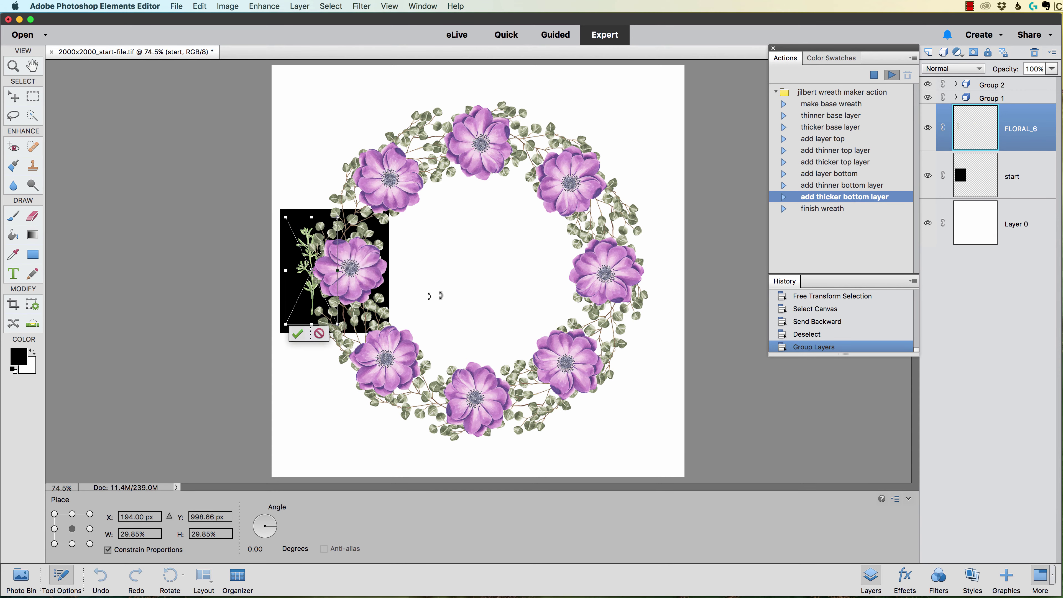
left_click_drag(441, 296, 423, 243)
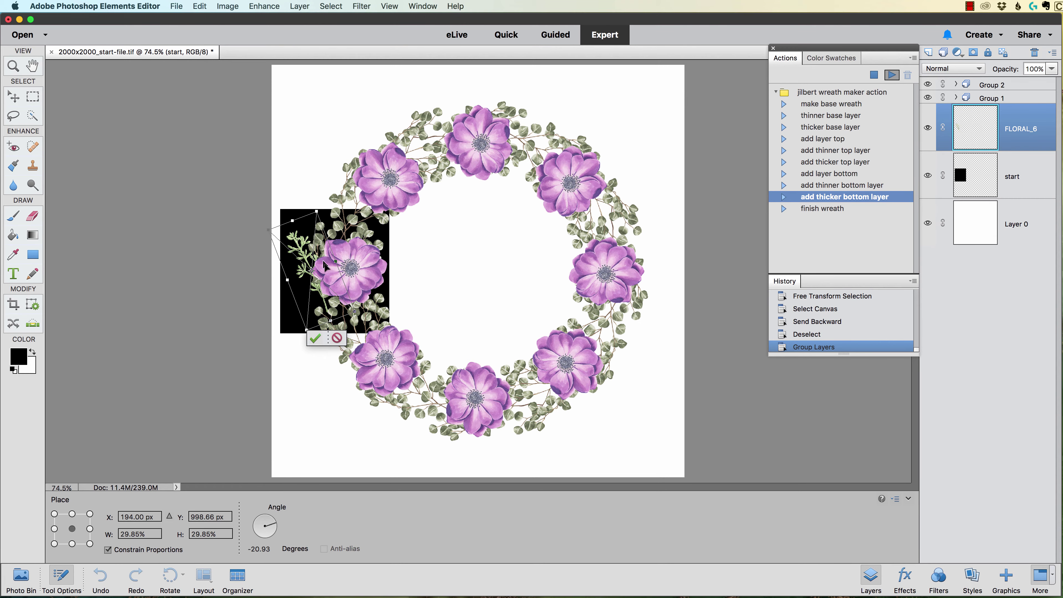
left_click_drag(325, 264, 351, 269)
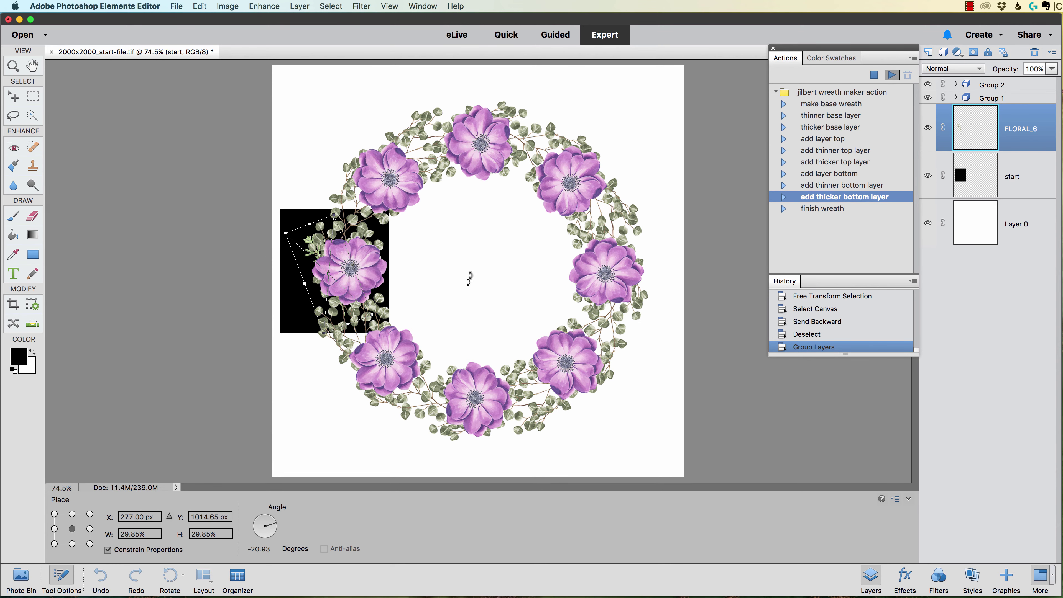
left_click_drag(469, 279, 477, 245)
left_click_drag(327, 257, 327, 258)
key("Return")
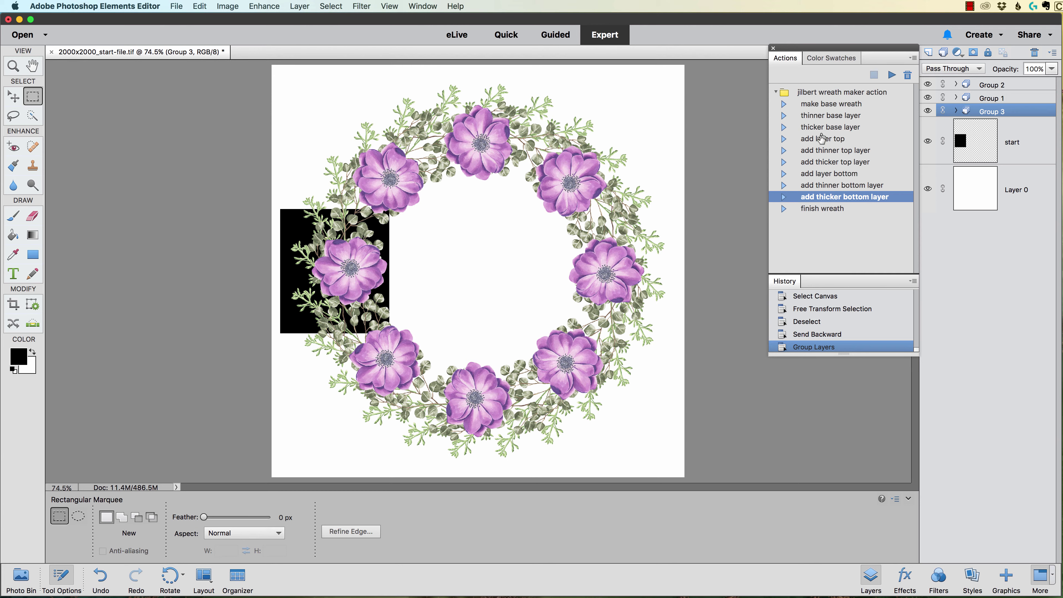
- Run the add layer top action and place PEONY_7.png as its element
left_click(821, 154)
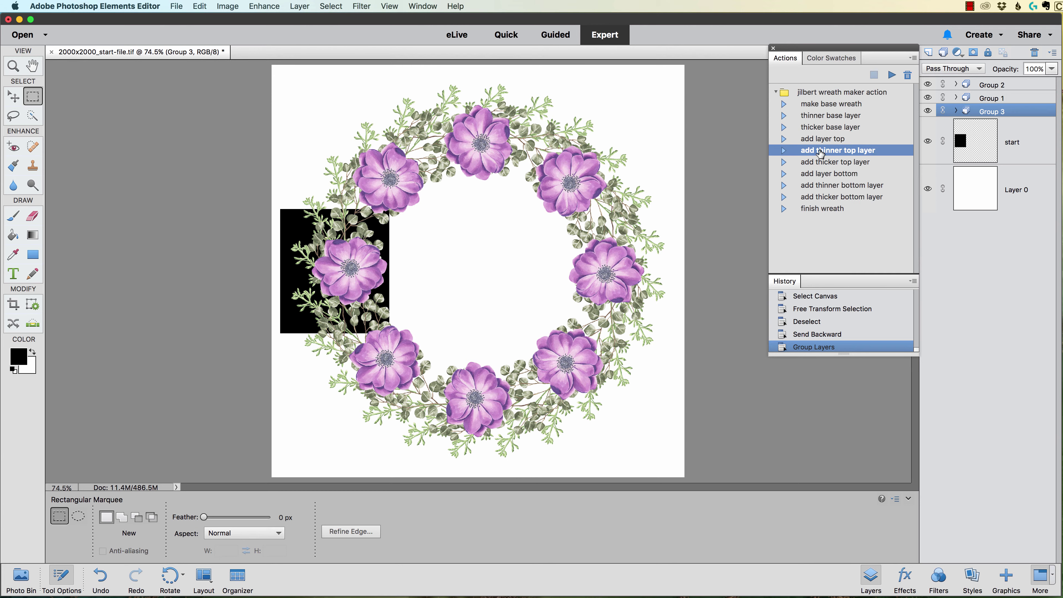
left_click(817, 143)
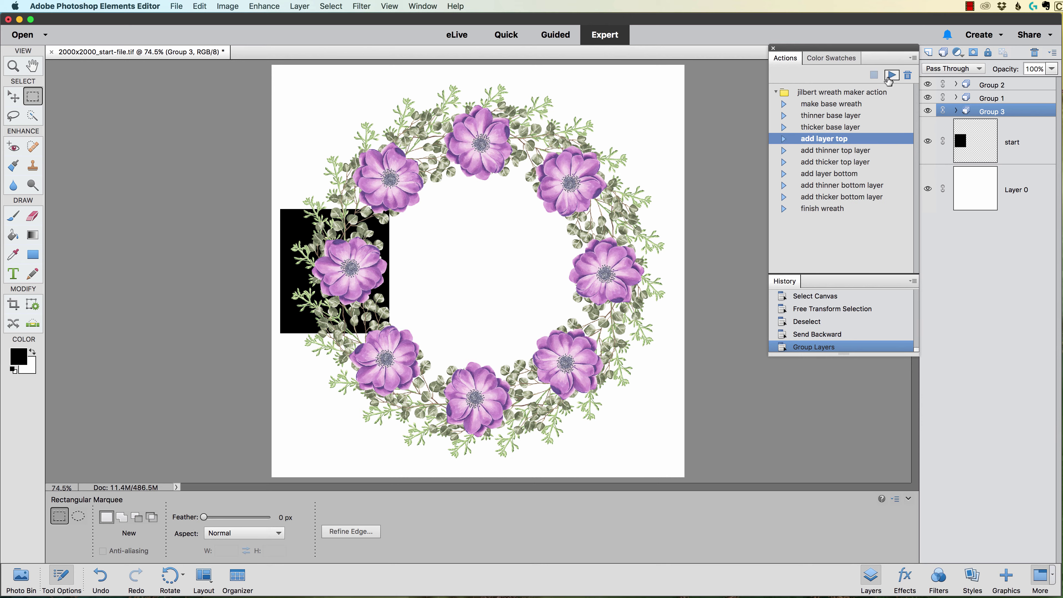
left_click(890, 75)
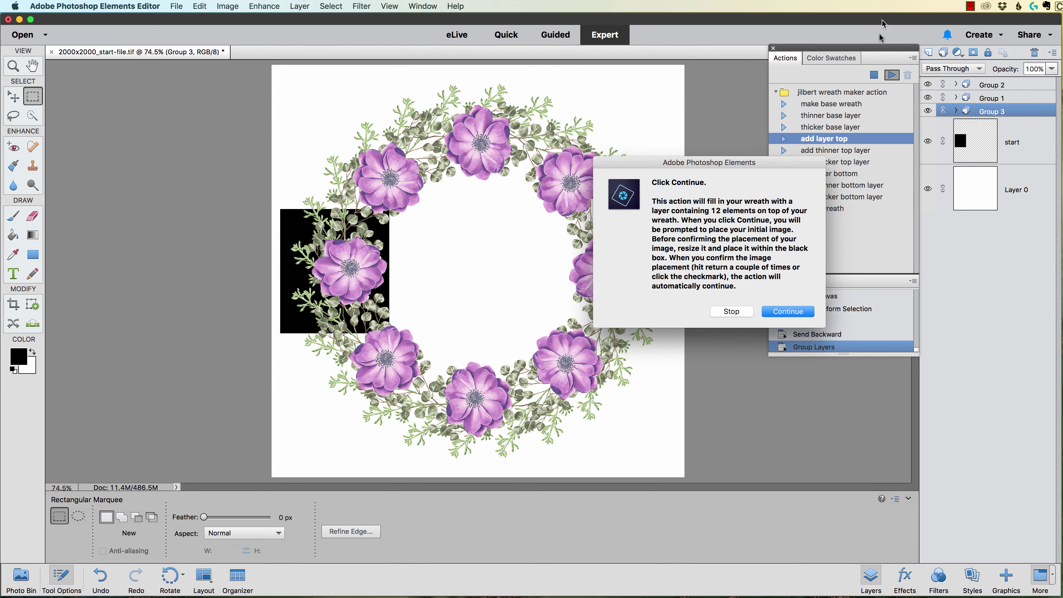
left_click(788, 312)
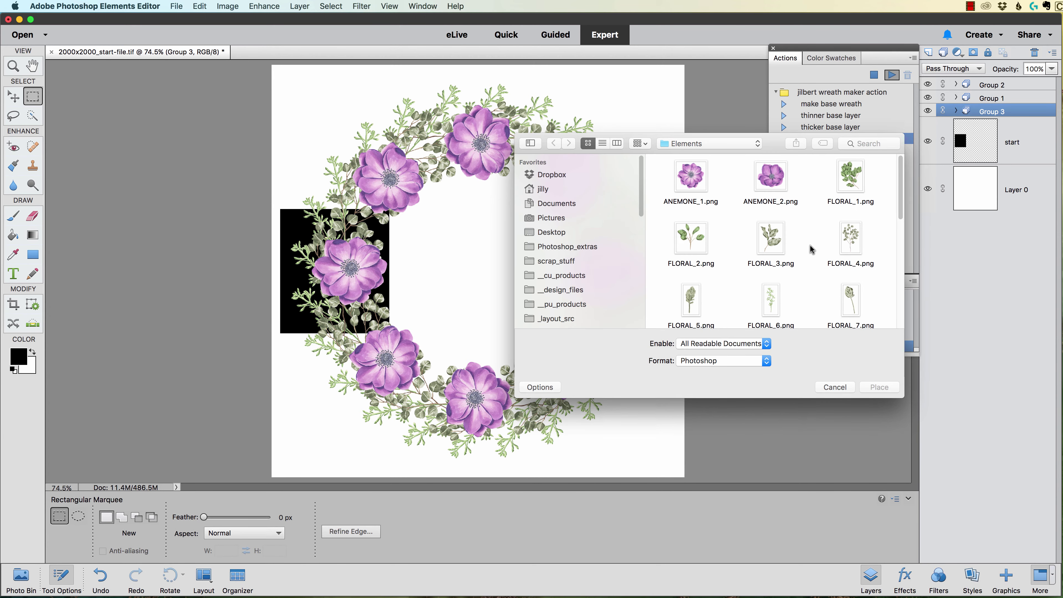
scroll(813, 246, "down", 15)
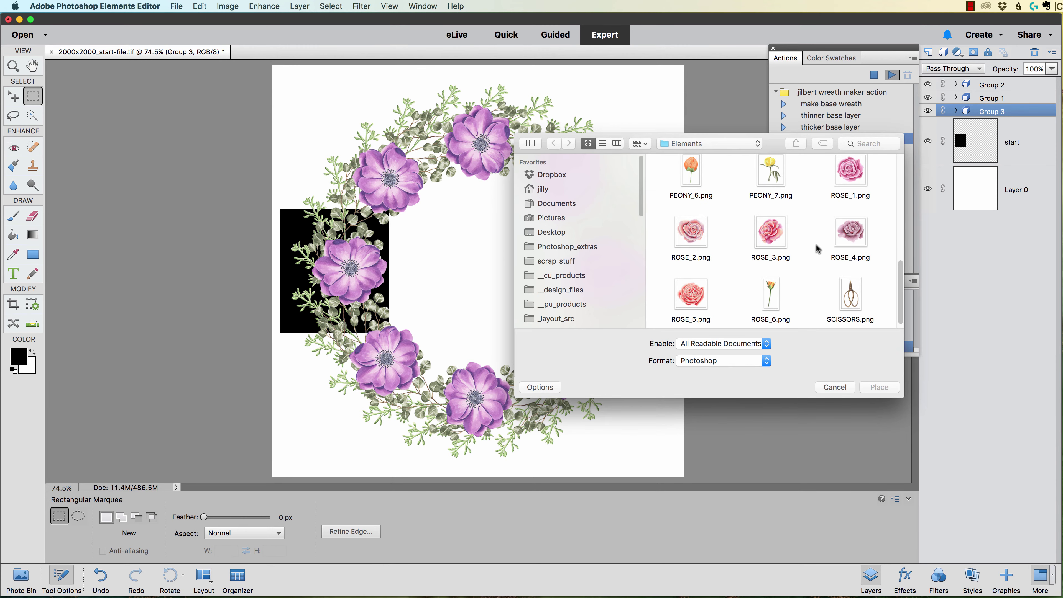
left_click(759, 173)
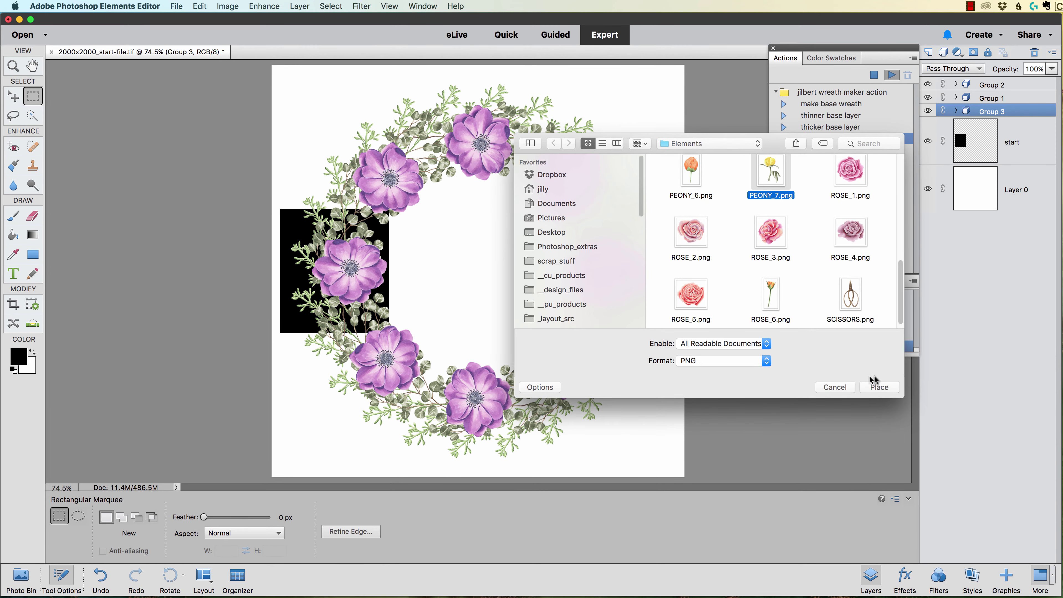
left_click(874, 390)
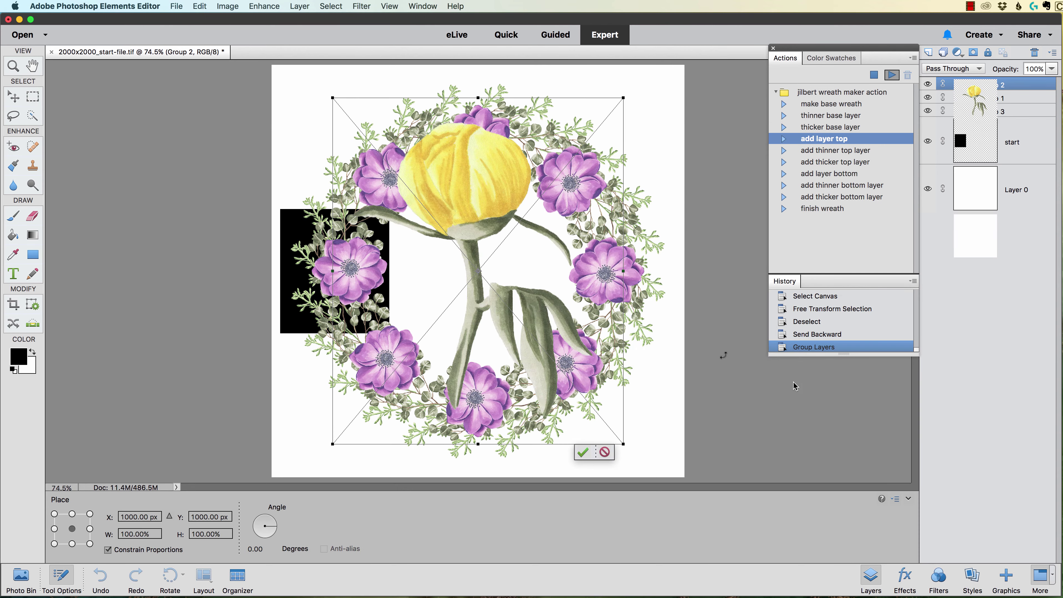
- Scale the peony to about 23%, rotate it about -31° above the anemone in the black box, and finish the action without renaming its layer
left_click_drag(622, 100, 393, 362)
left_click(108, 550)
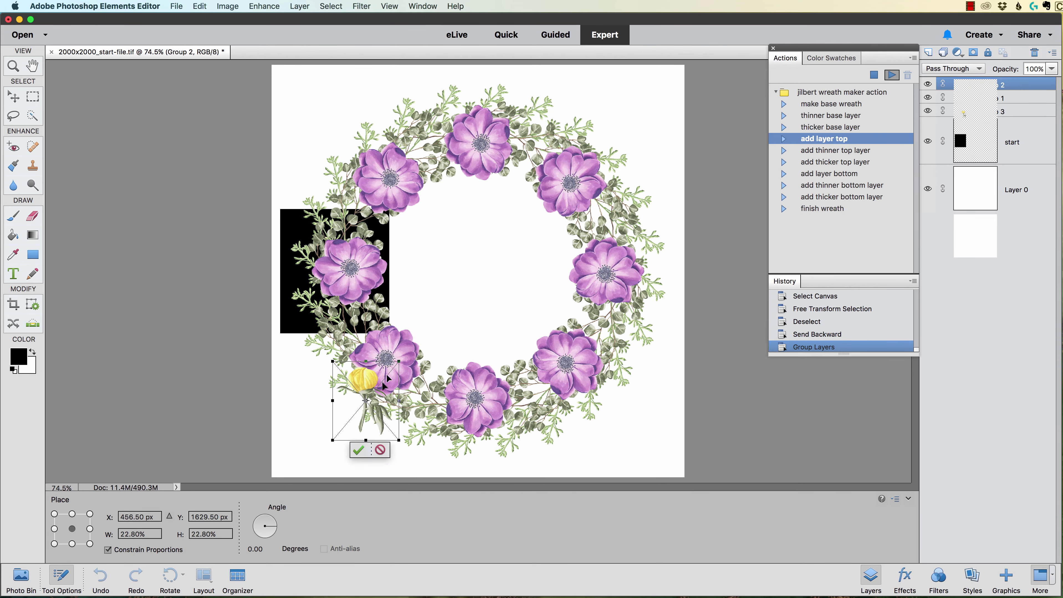
left_click_drag(381, 402, 360, 231)
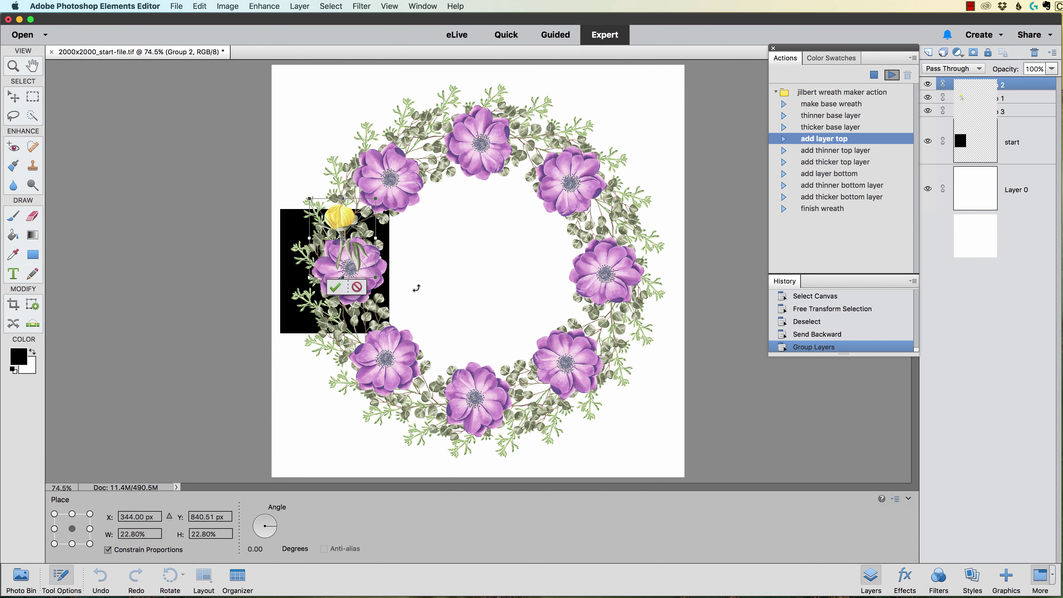
left_click_drag(414, 287, 436, 228)
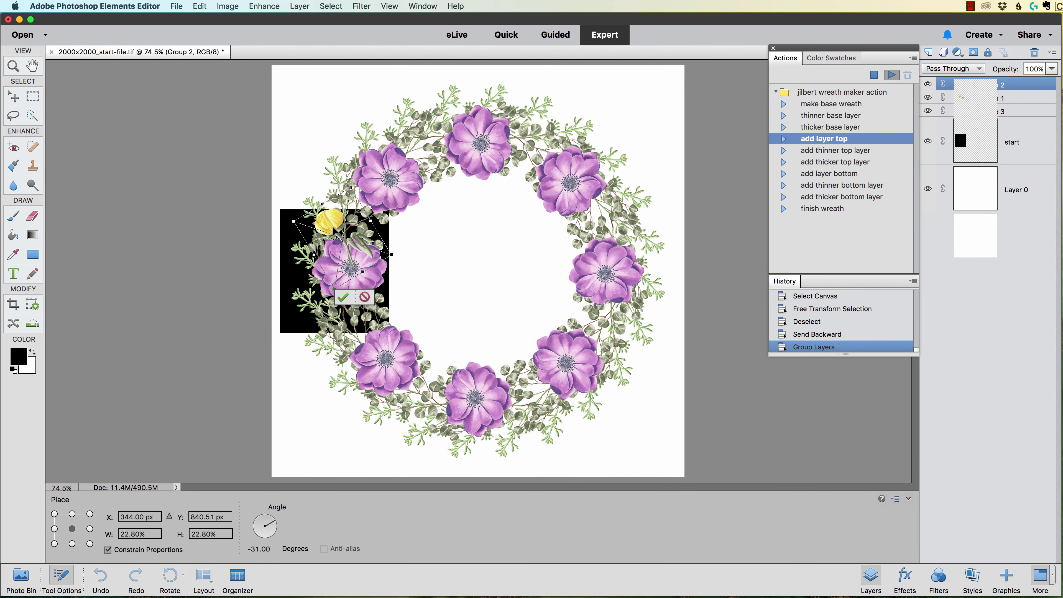
left_click_drag(336, 229, 343, 230)
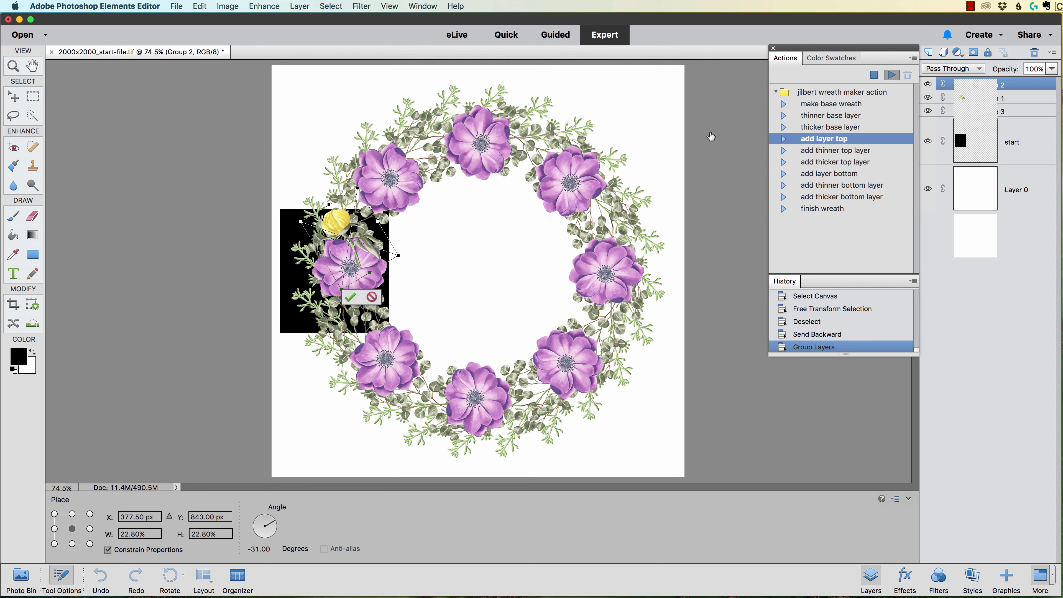
key("Return")
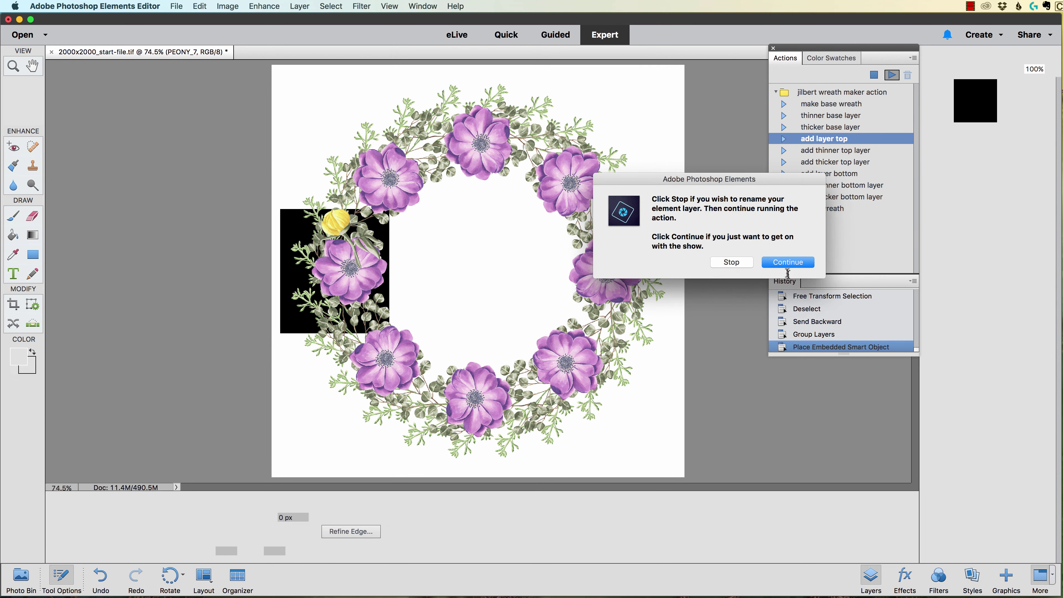
left_click(787, 262)
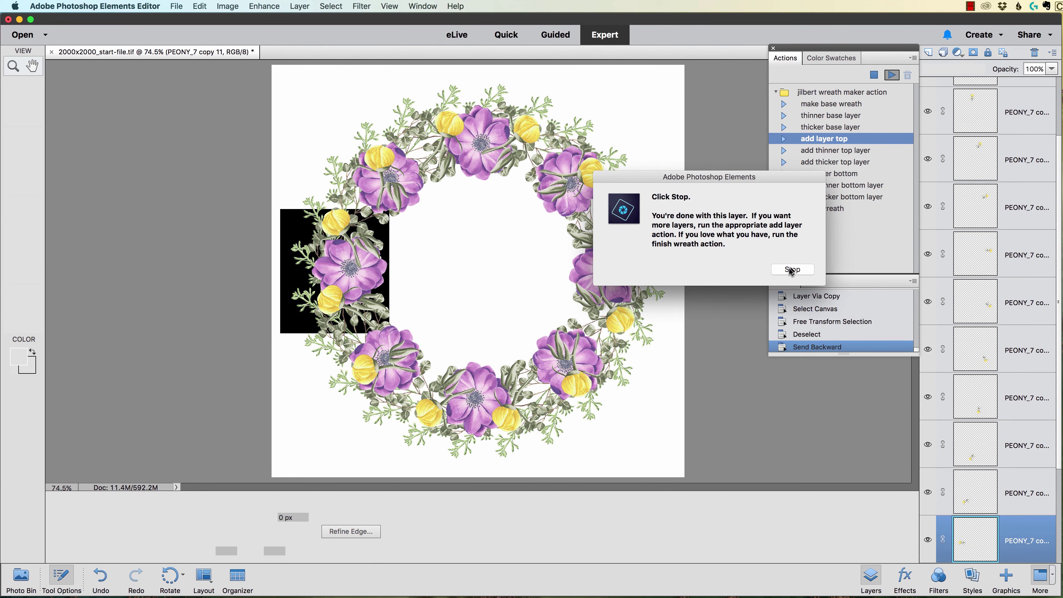
left_click(792, 269)
- Group all the PEONY_7 layers and move the group directly below the anemone group
scroll(971, 165, "up", 5)
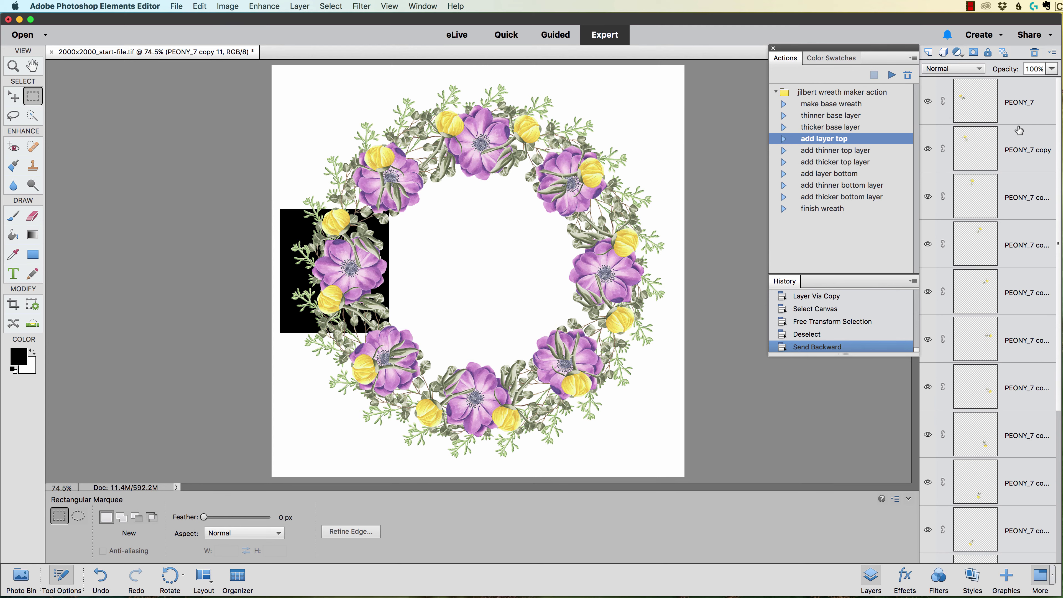
left_click(1012, 110, "shift")
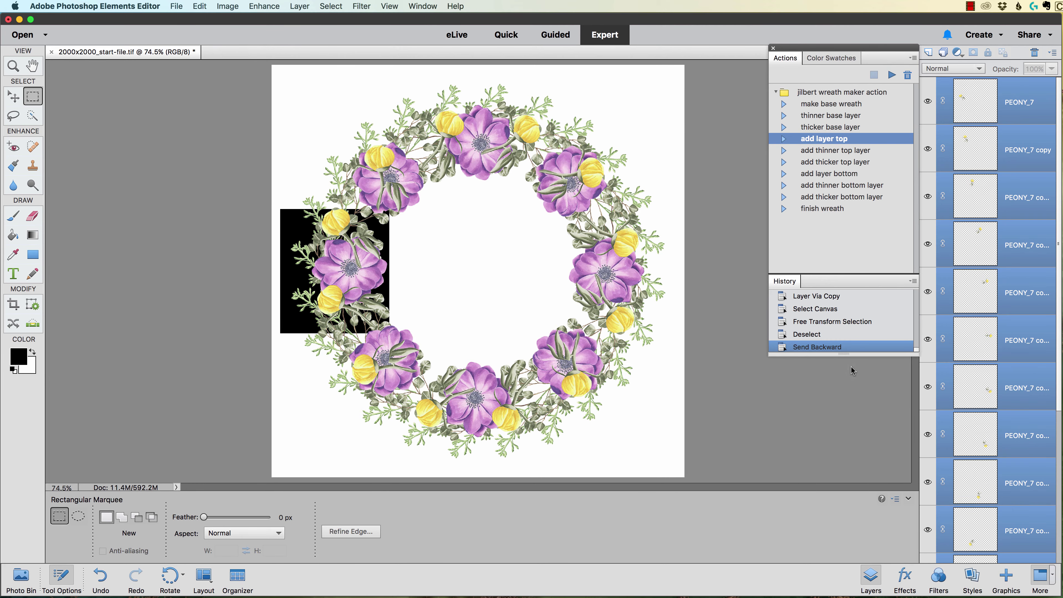
key("super+g")
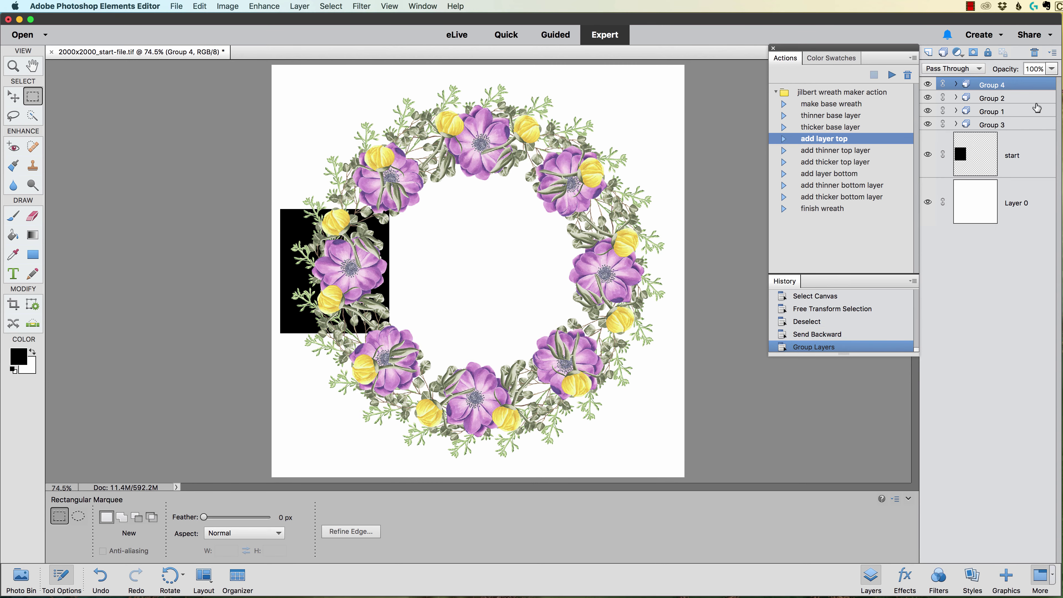
left_click_drag(1019, 98, 1007, 86)
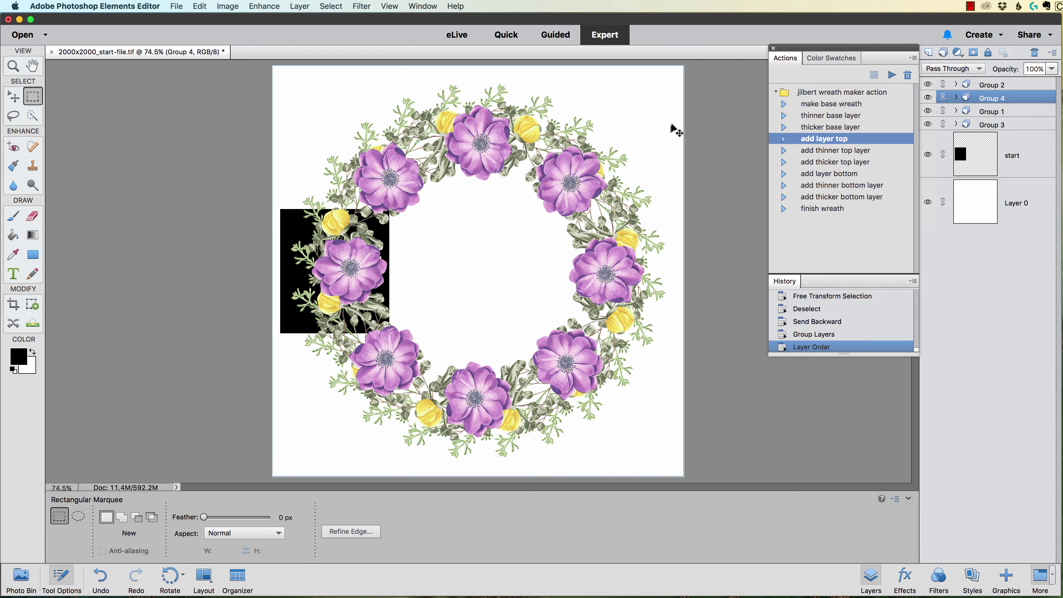
- Enlarge the peony group to about 108% width and 102% height and rotate it about 9.5° clockwise
key("super+t")
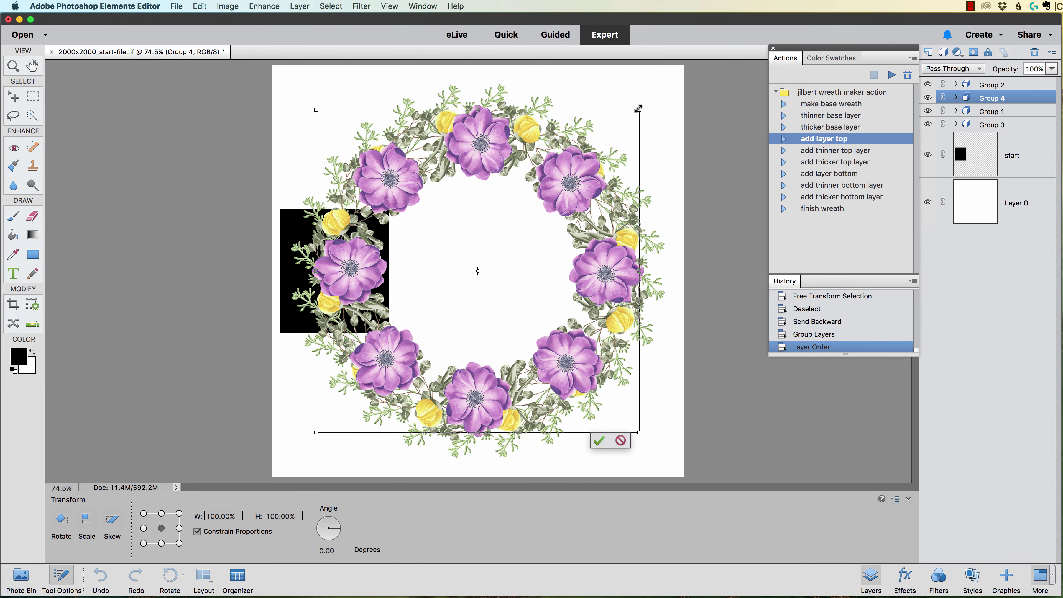
left_click_drag(637, 109, 675, 144)
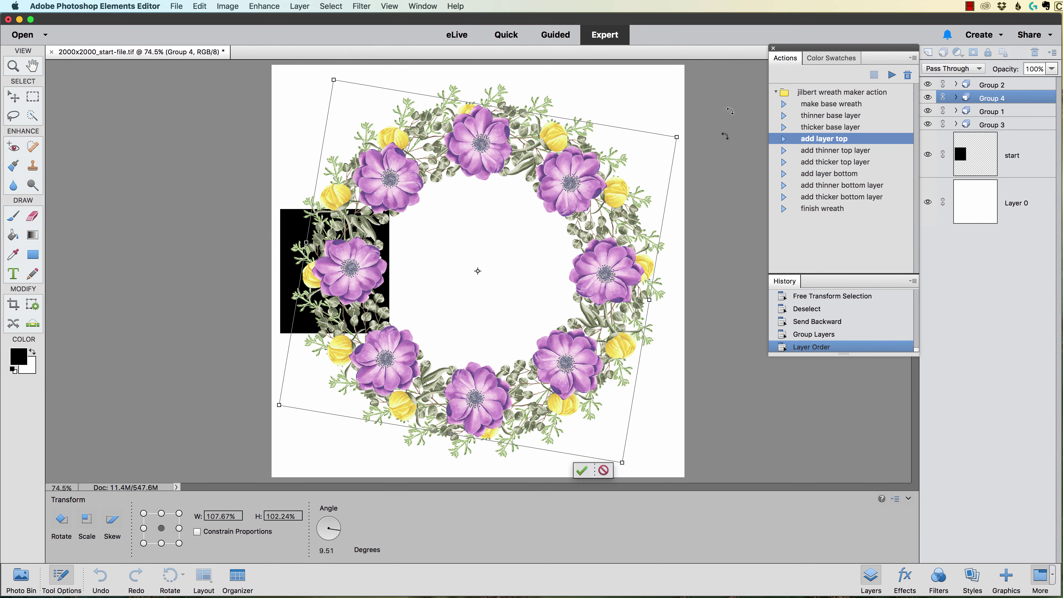
left_click(581, 472)
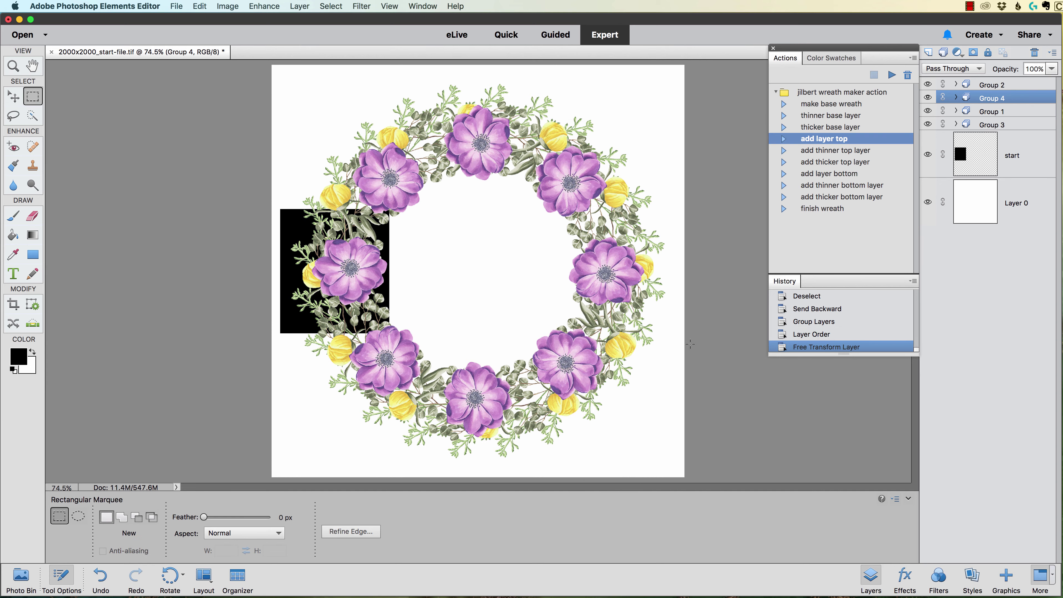
- Run the finish wreath action to delete the start layer and Layer 0, stopping it before the trim
left_click(823, 209)
left_click(891, 75)
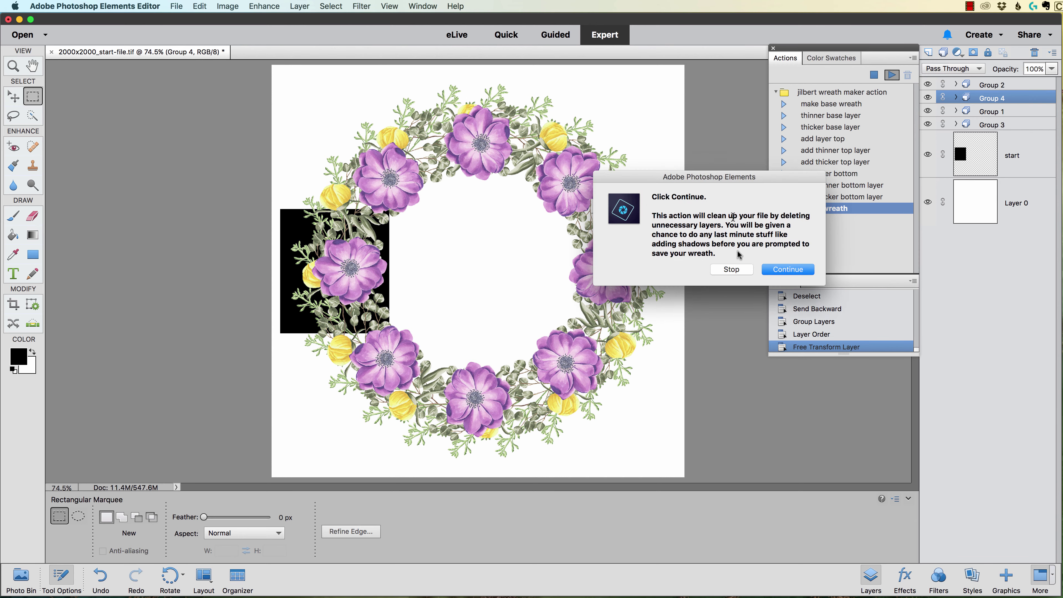
left_click(784, 269)
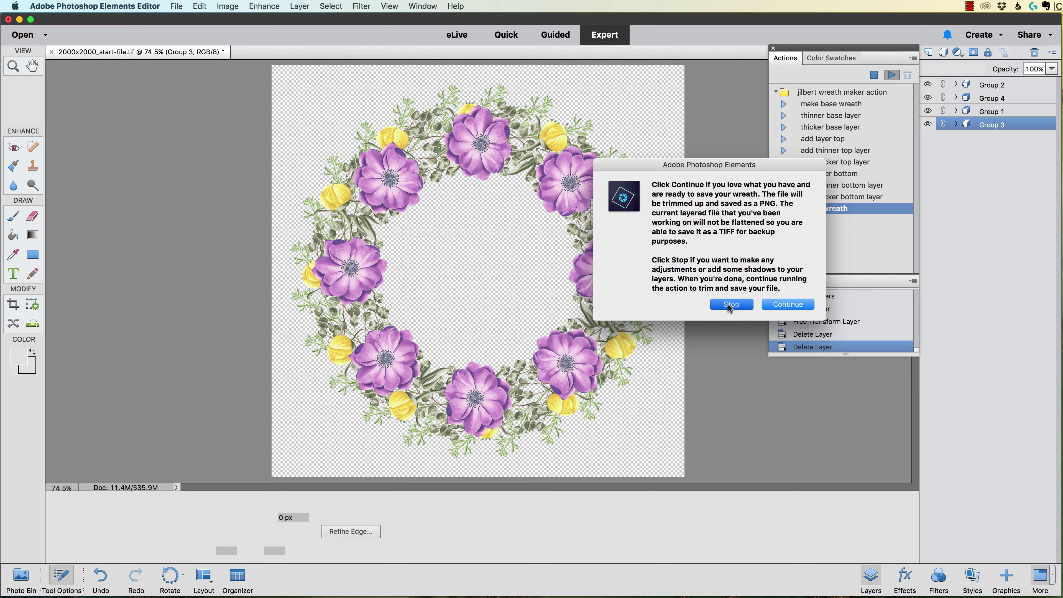
left_click(728, 304)
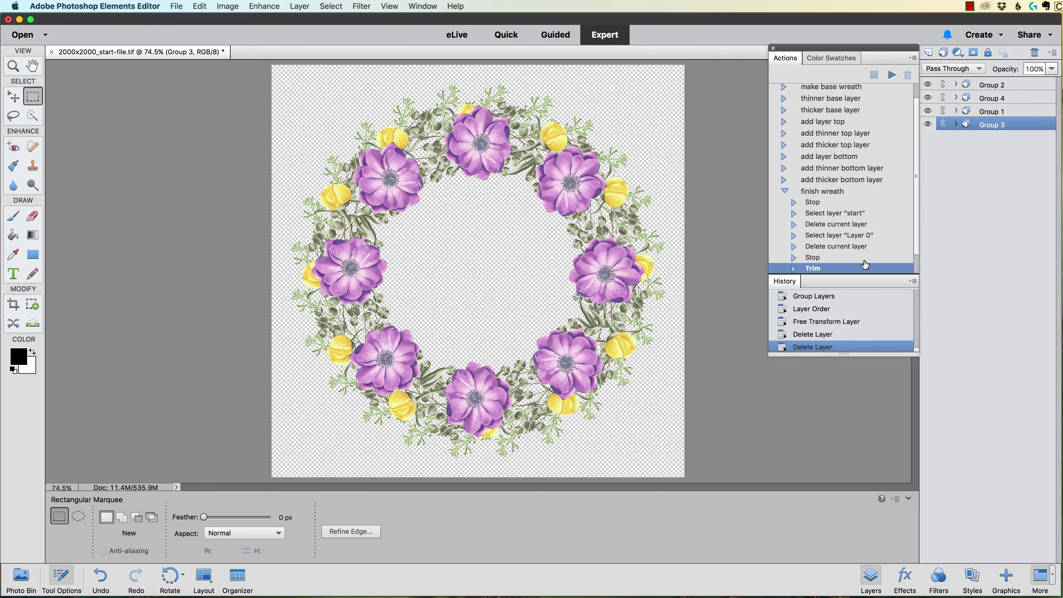
- Resume the finish wreath action from Trim, permanently dismiss the Organizer notice, and save the wreath to the Desktop as wreath.png
left_click(892, 78)
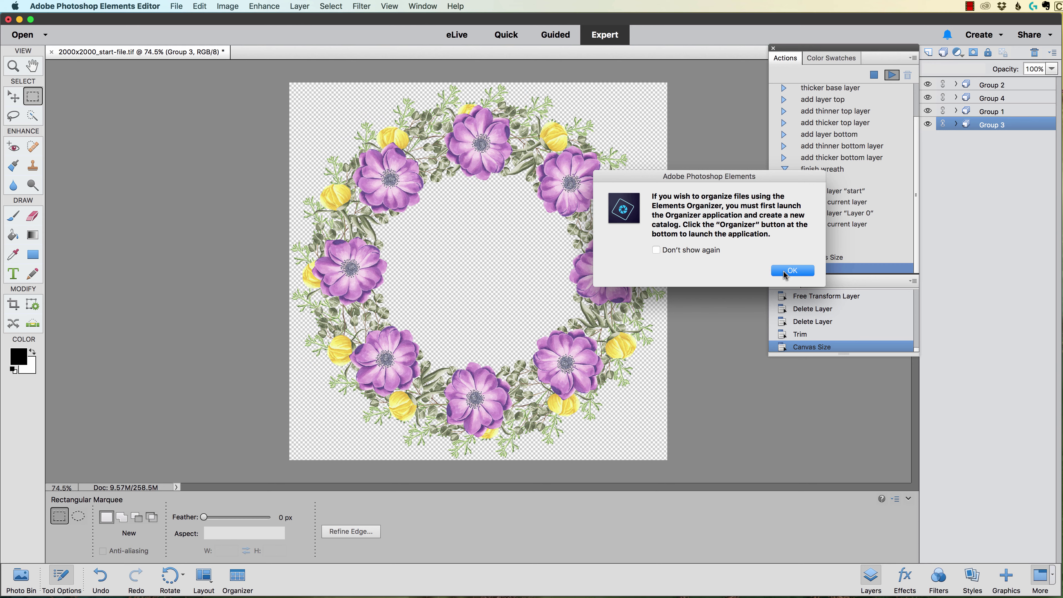
left_click_drag(752, 179, 863, 260)
left_click(766, 331)
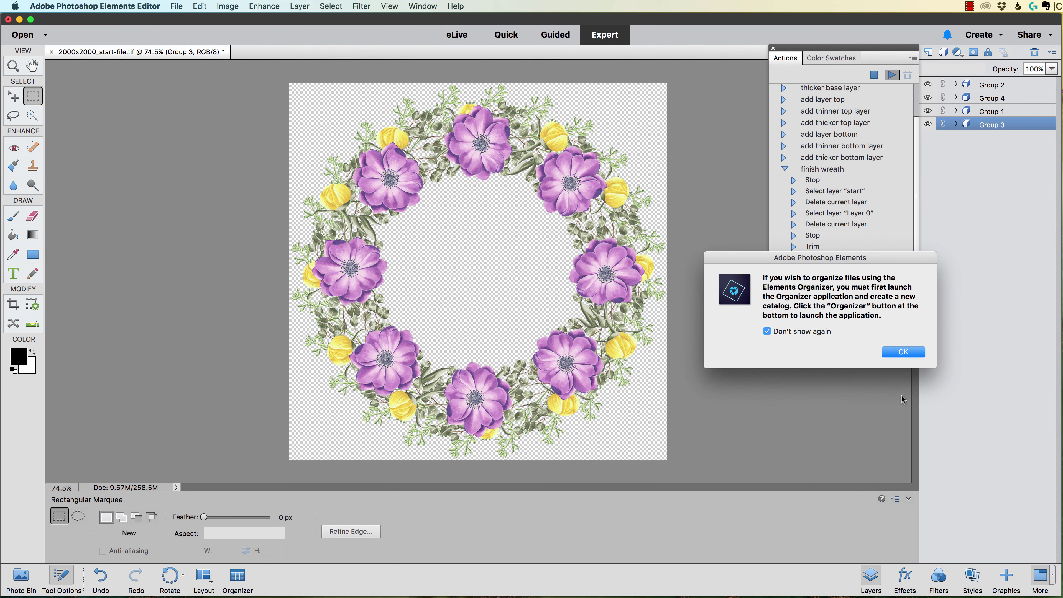
left_click(902, 352)
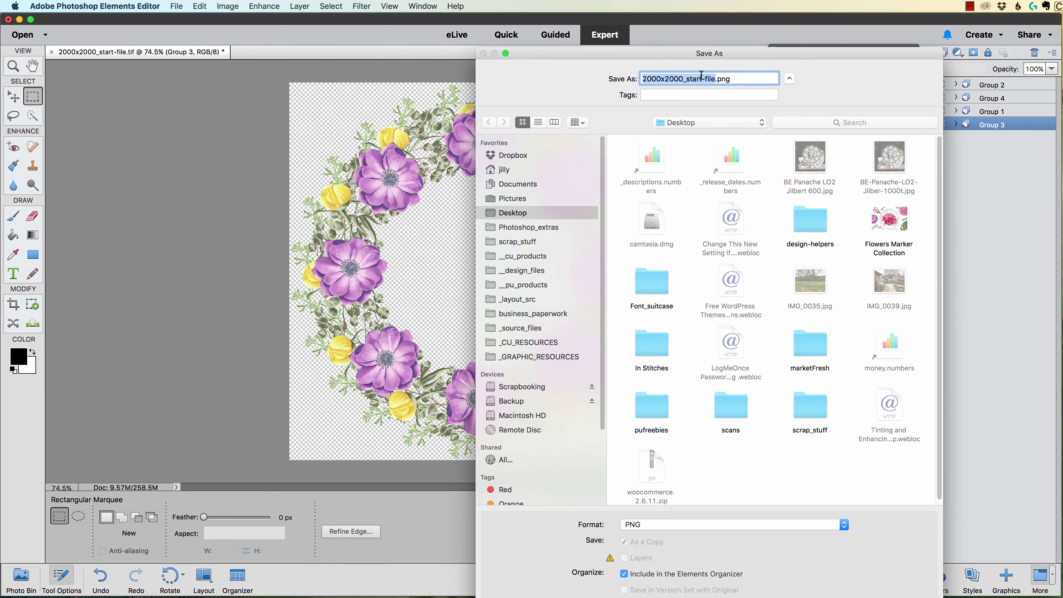
type("wreath")
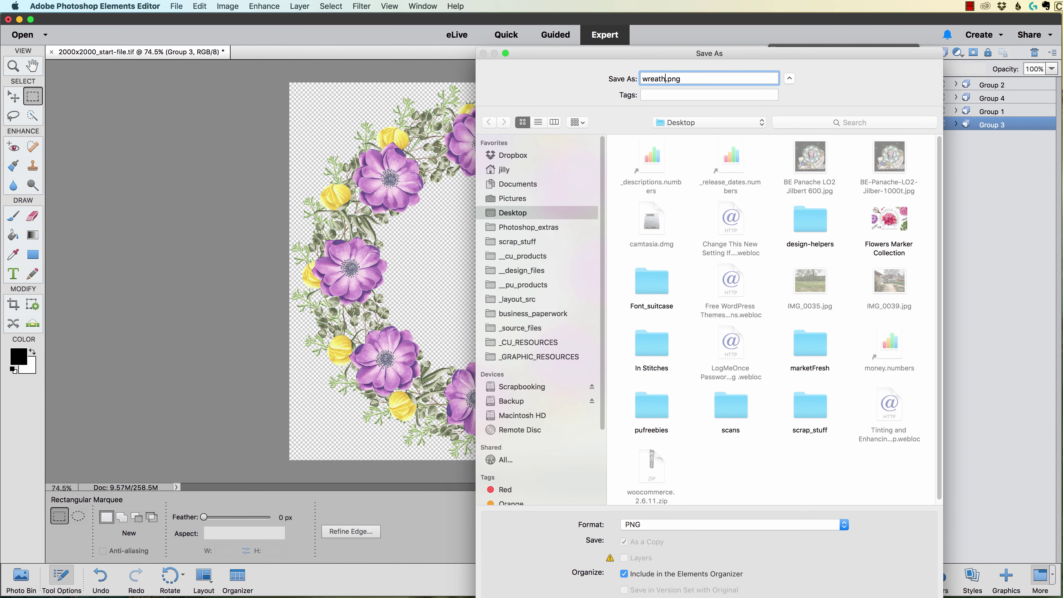
key("Return")
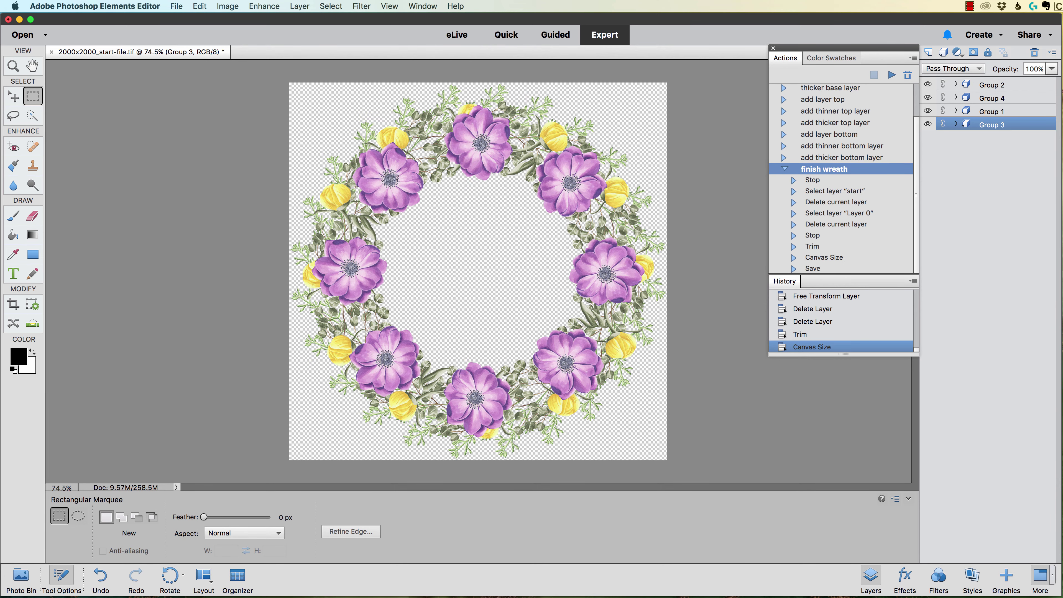
- Switch to Chrome and open the Digital Scrapbooking Studio community forums in a new browser window
key("super+Tab")
key("super+n")
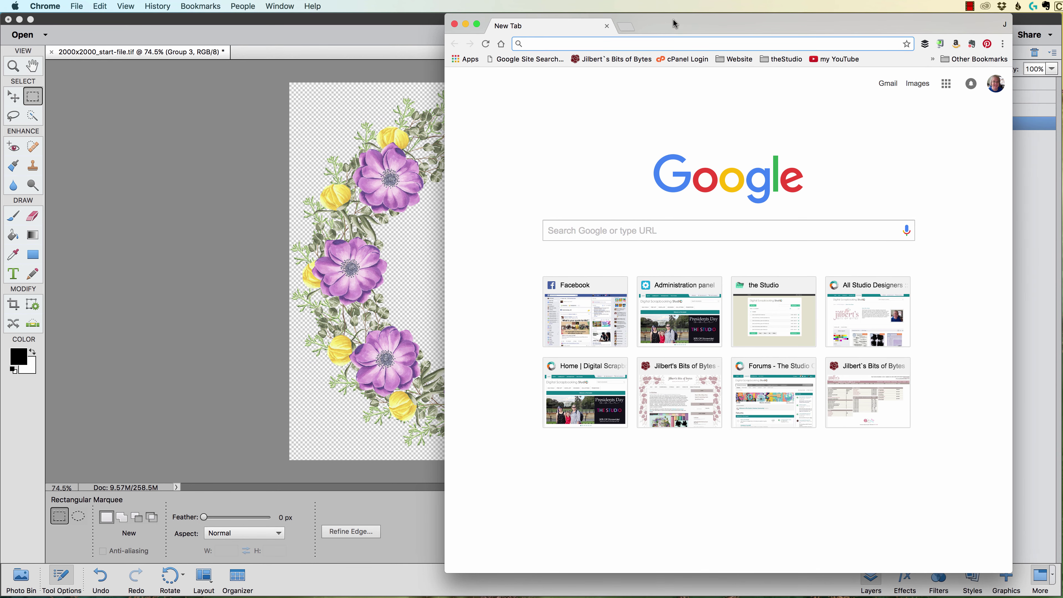
left_click_drag(675, 24, 633, 32)
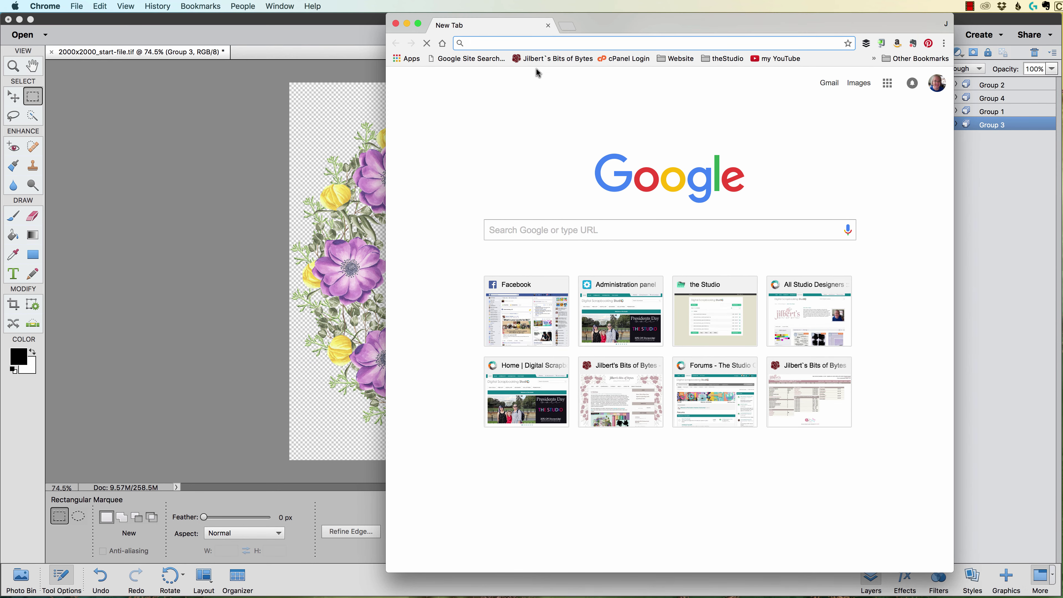
left_click(685, 59)
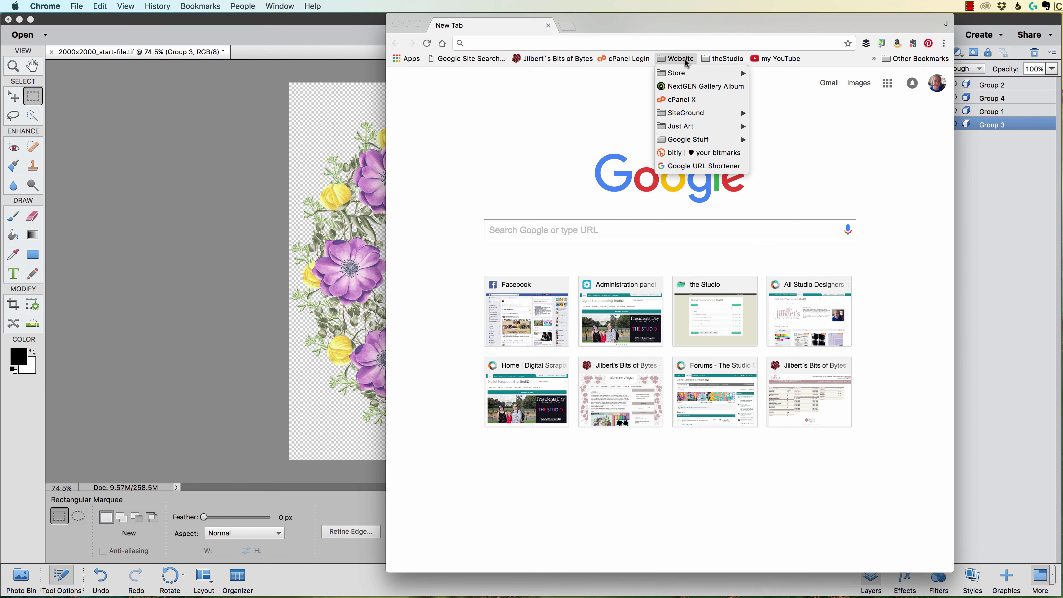
left_click(728, 77)
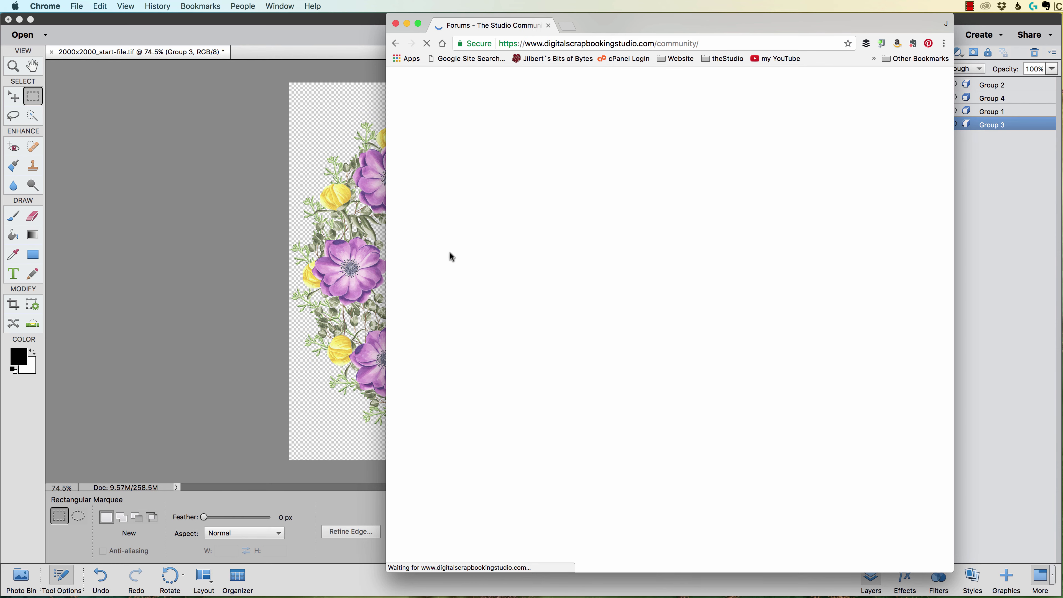
- Find the Jilbert's Bits of Bytes forum in the forum list and open its "INSANE GOODNESS - Wreath Maker!!!" topic
scroll(449, 251, "down", 10)
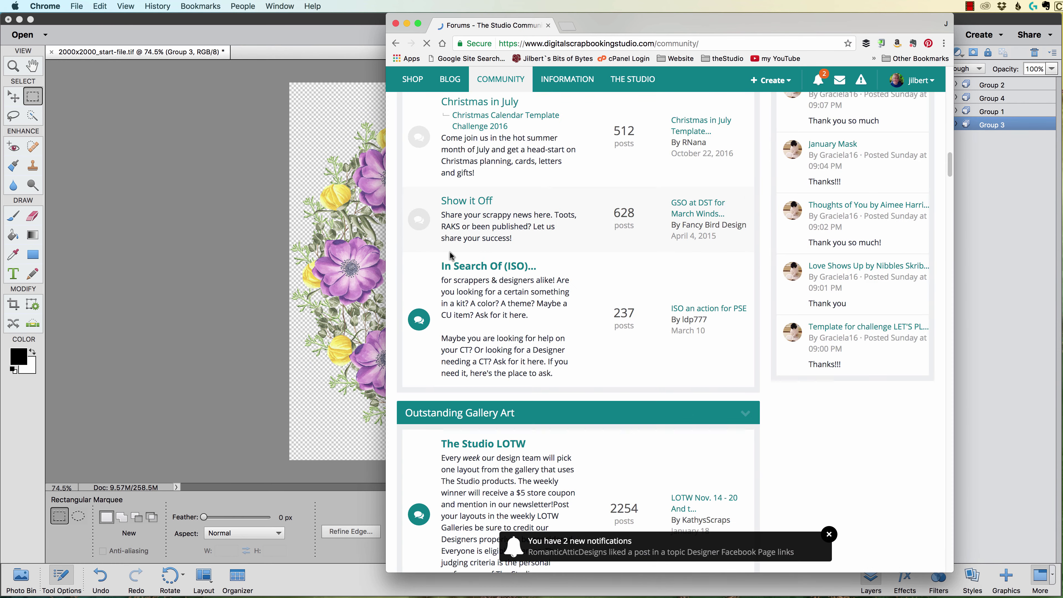
scroll(450, 255, "down", 15)
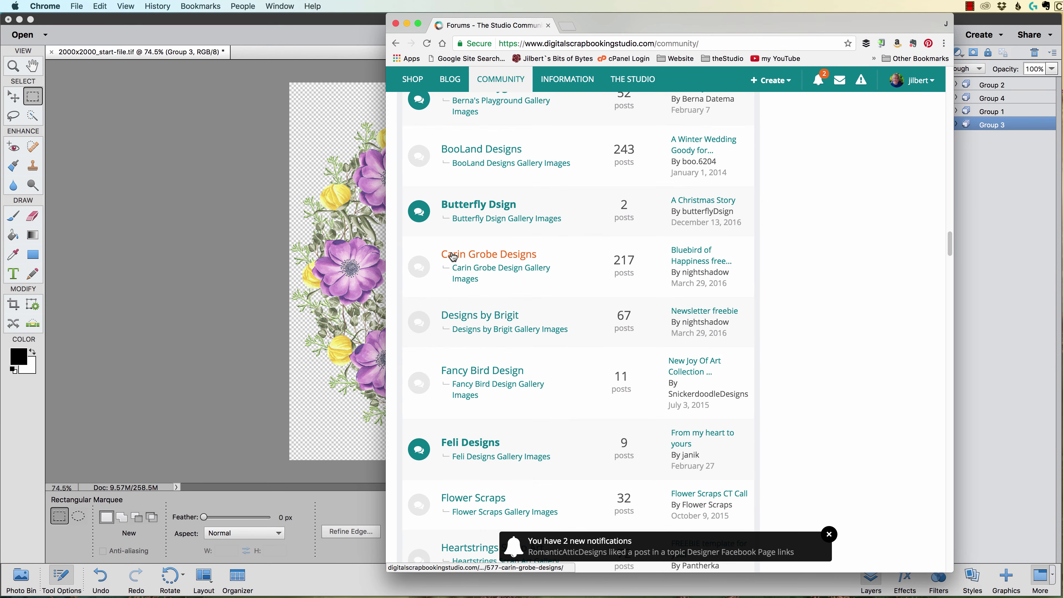
scroll(451, 256, "down", 15)
scroll(524, 222, "up", 10)
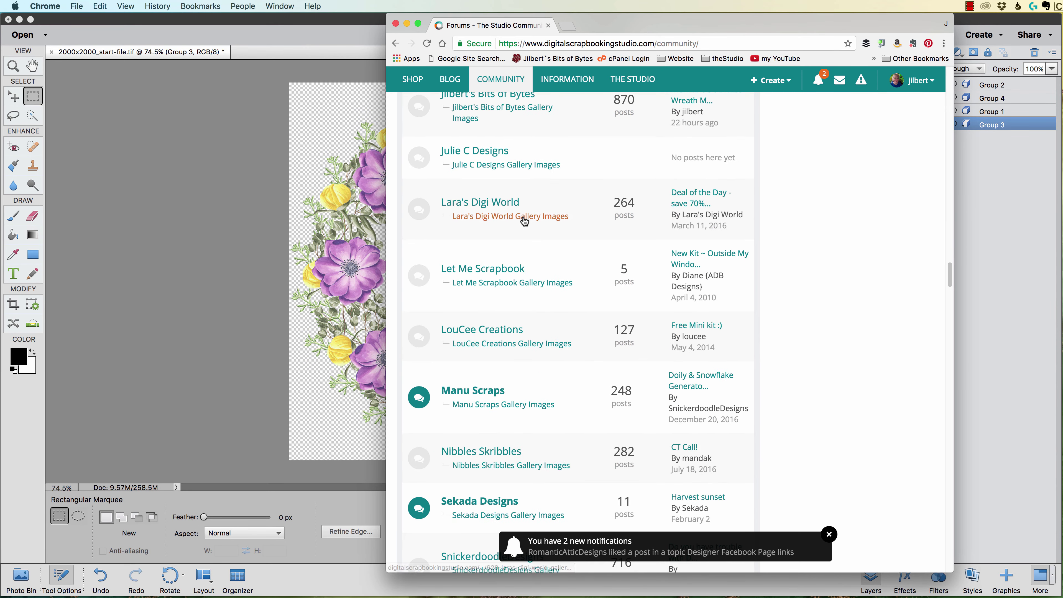
scroll(524, 222, "up", 4)
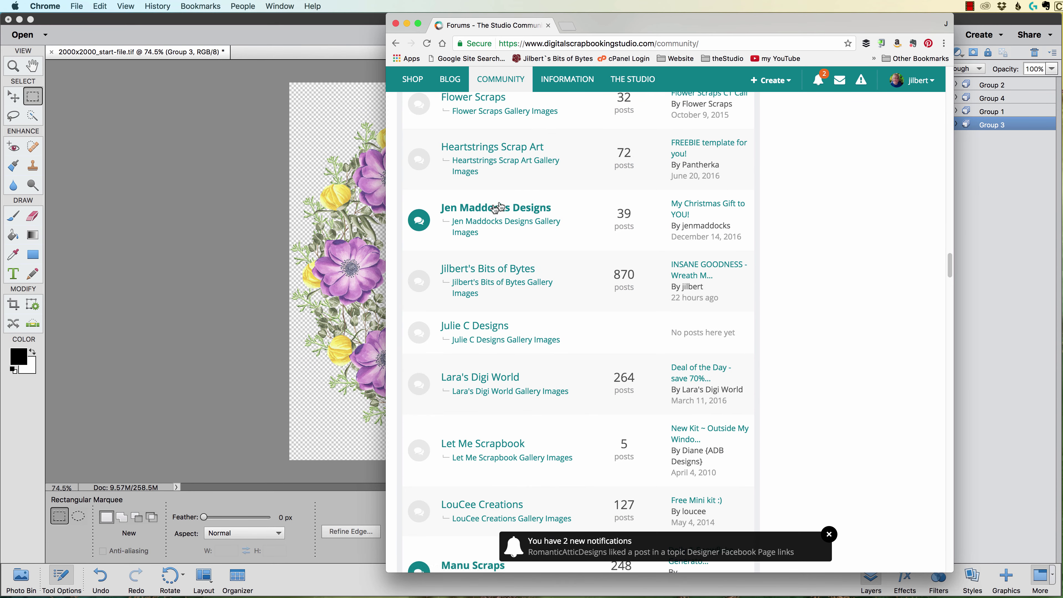
left_click(509, 268)
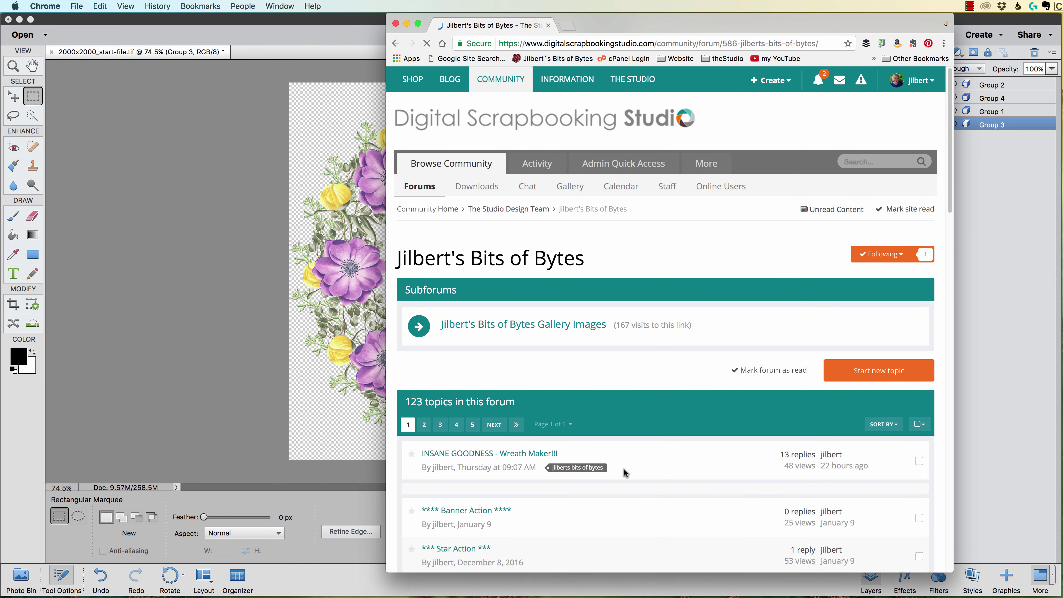
scroll(570, 466, "down", 3)
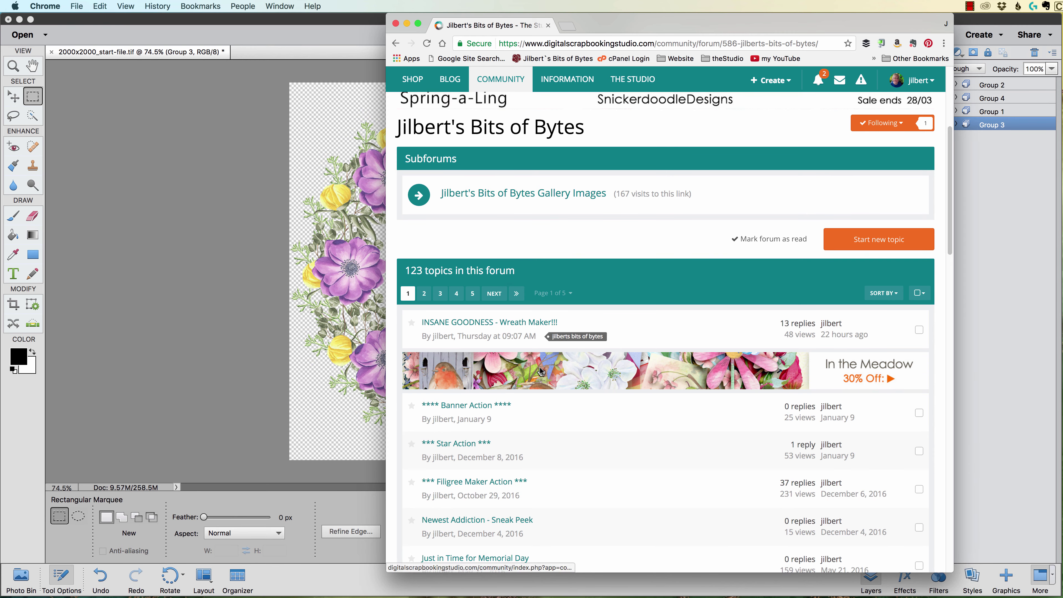
left_click(480, 322)
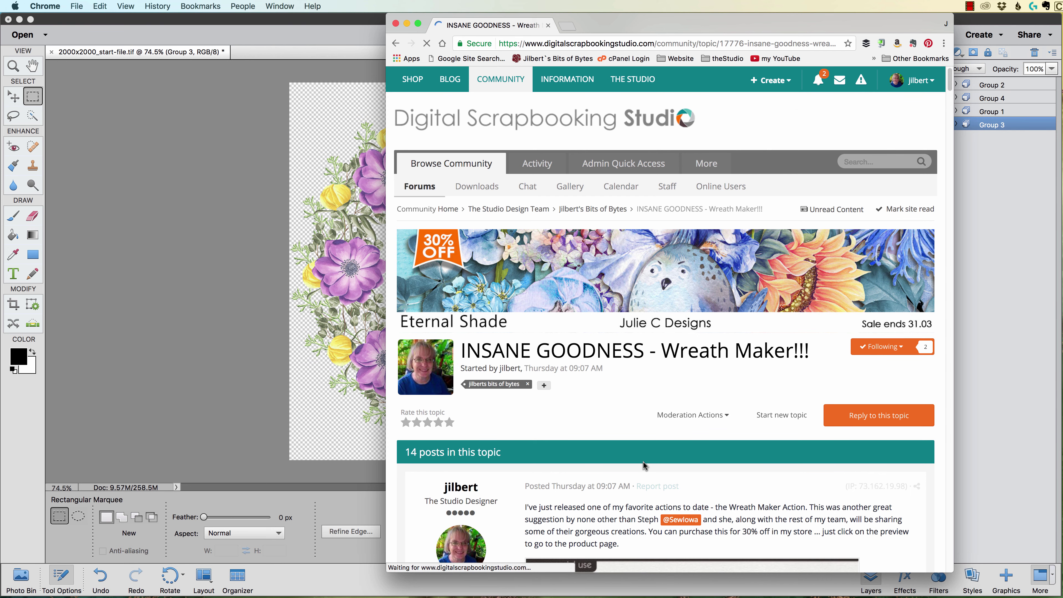
- Examine the sample wreaths posted throughout the Wreath Maker topic, and return to the wreath document in Photoshop Elements
left_click_drag(689, 25, 648, 25)
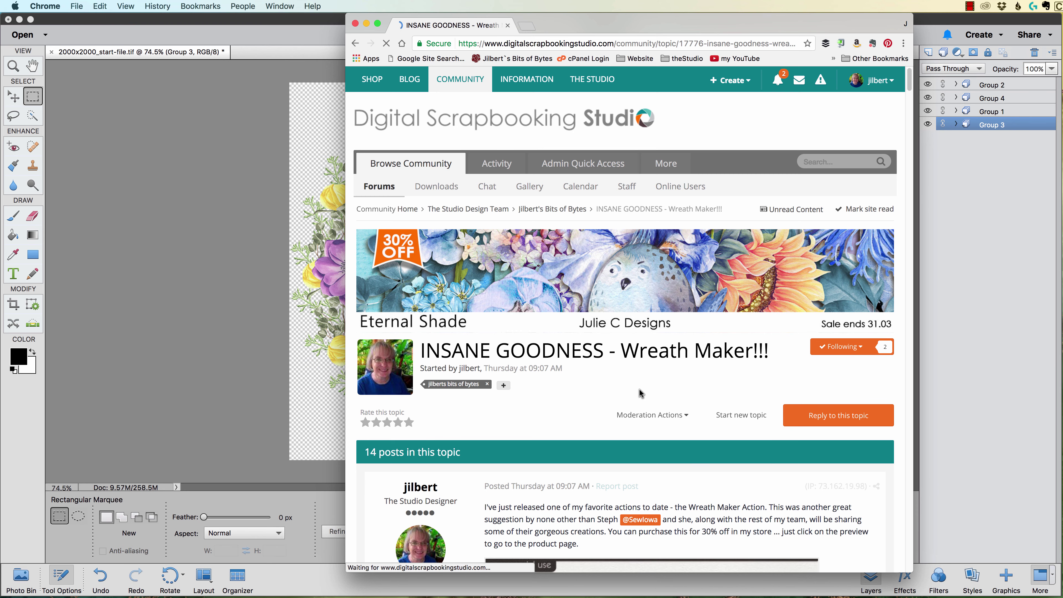
scroll(639, 393, "down", 5)
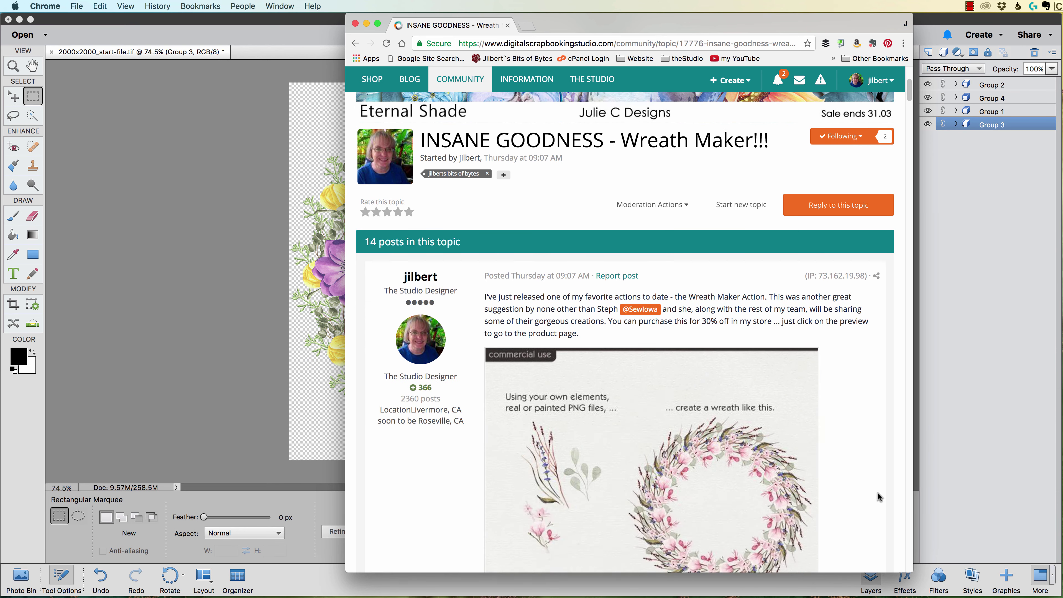
scroll(879, 496, "down", 5)
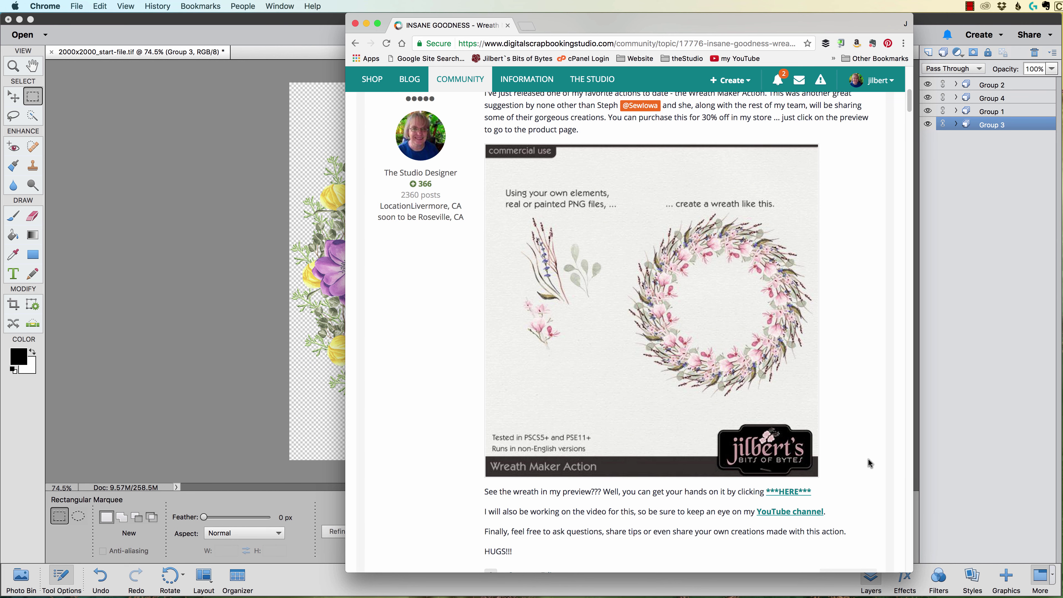
scroll(869, 463, "down", 15)
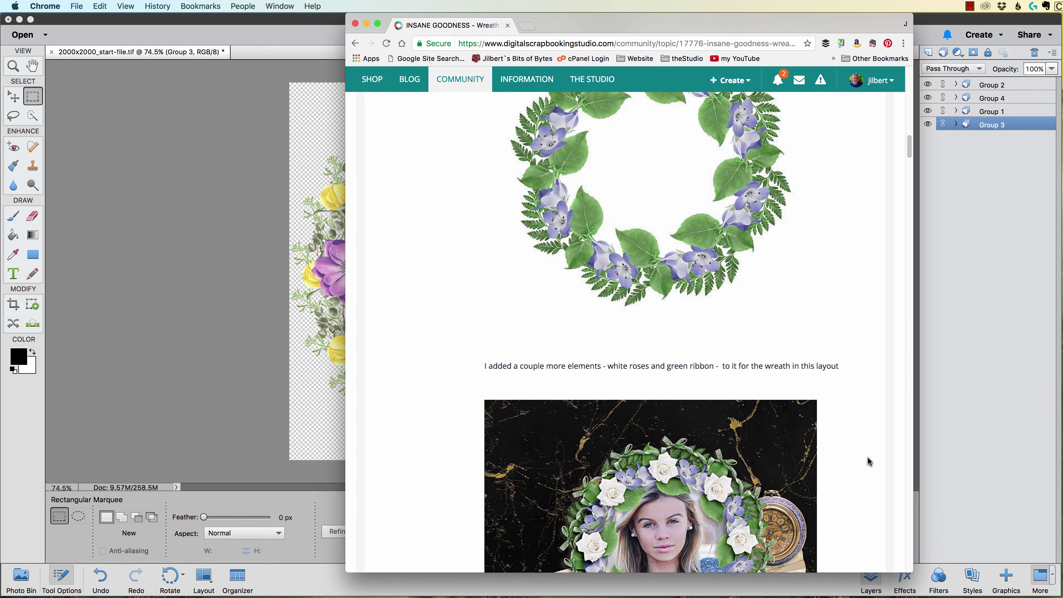
scroll(869, 460, "down", 15)
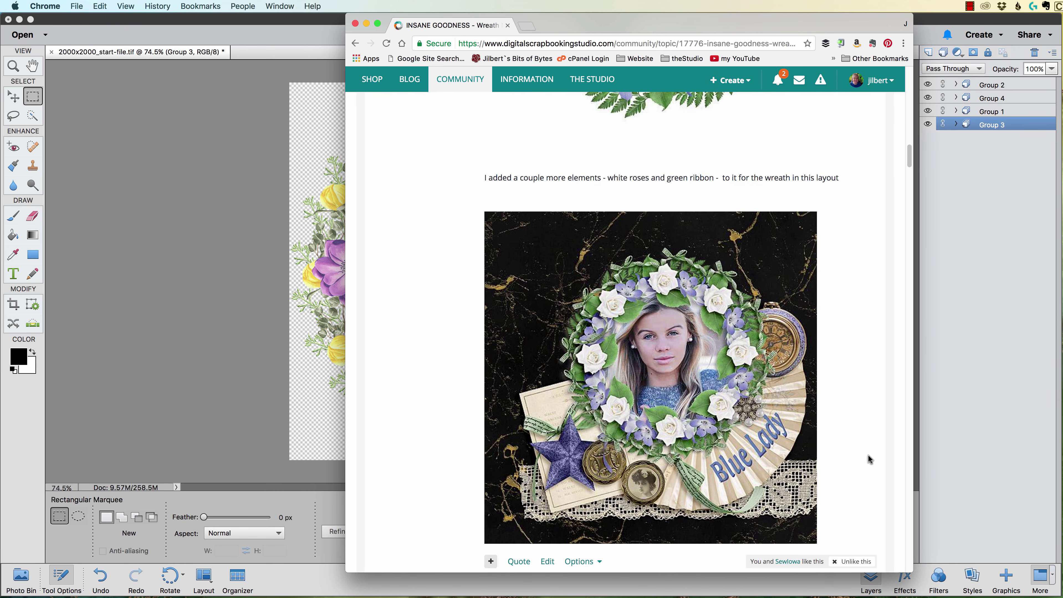
scroll(870, 460, "down", 10)
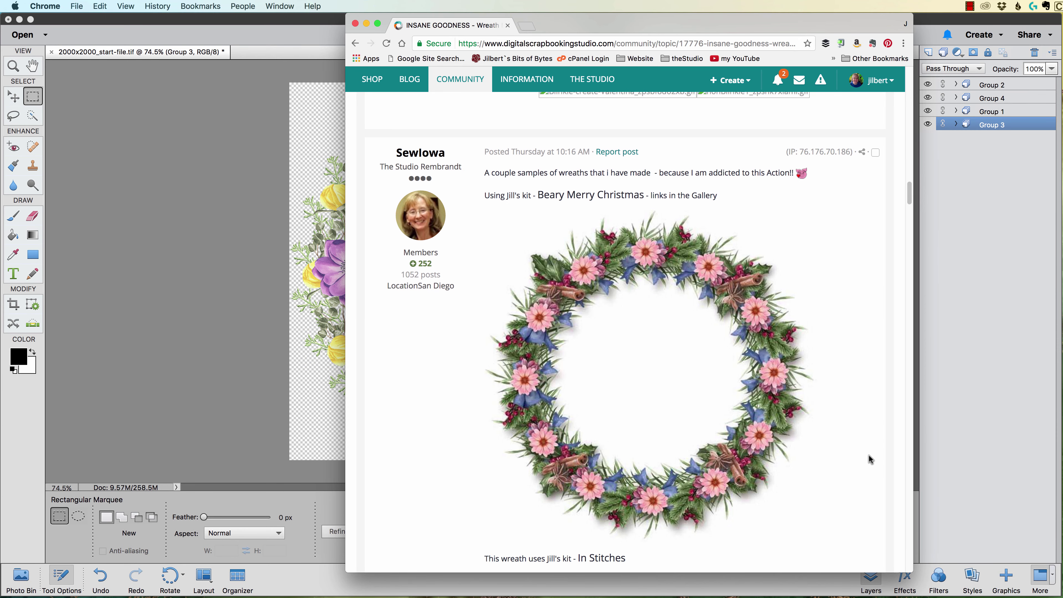
scroll(870, 460, "down", 15)
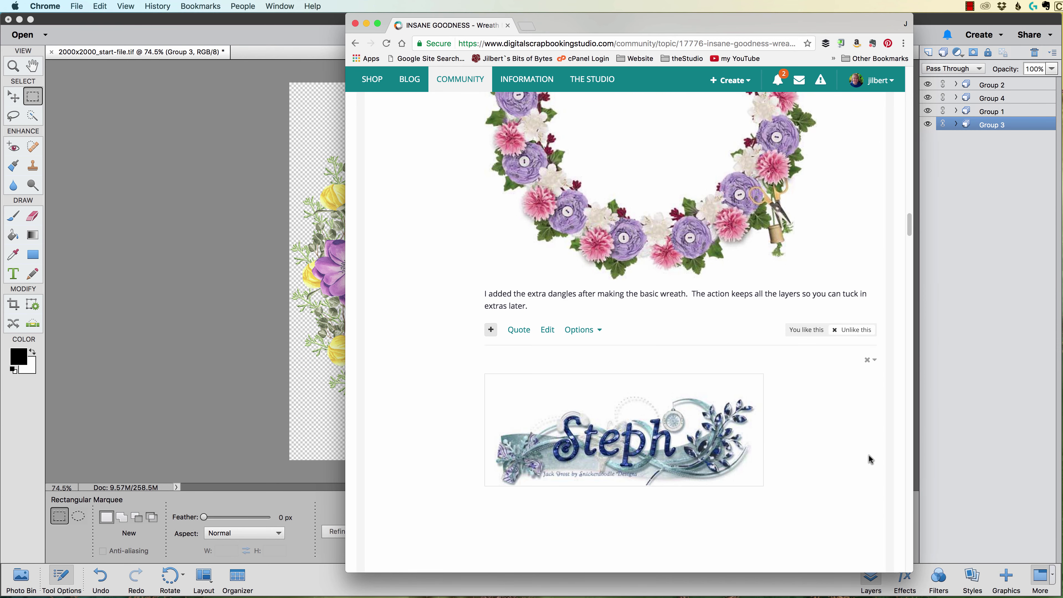
scroll(870, 460, "down", 15)
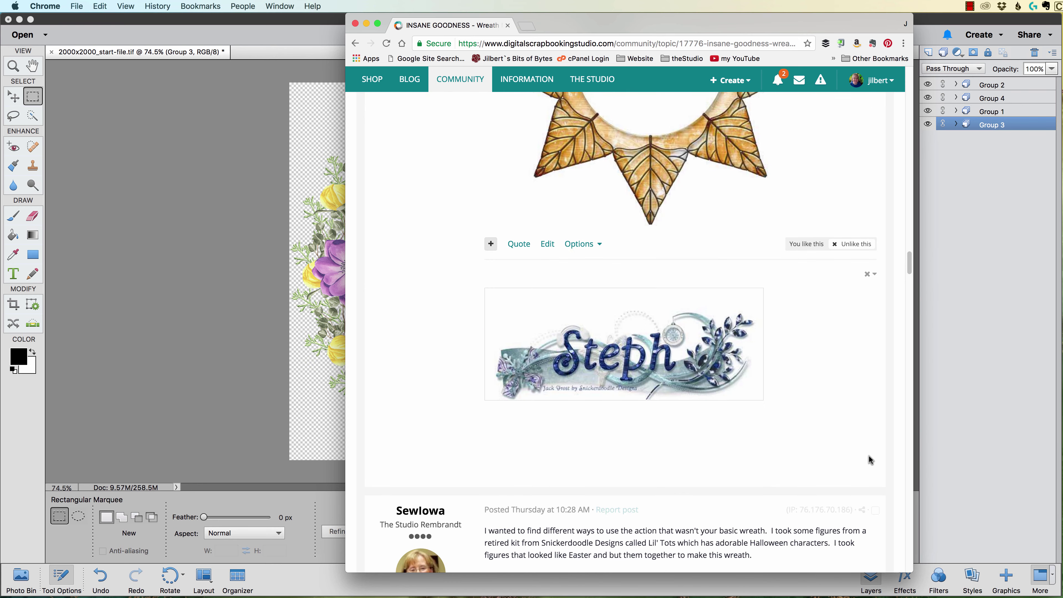
scroll(869, 460, "down", 12)
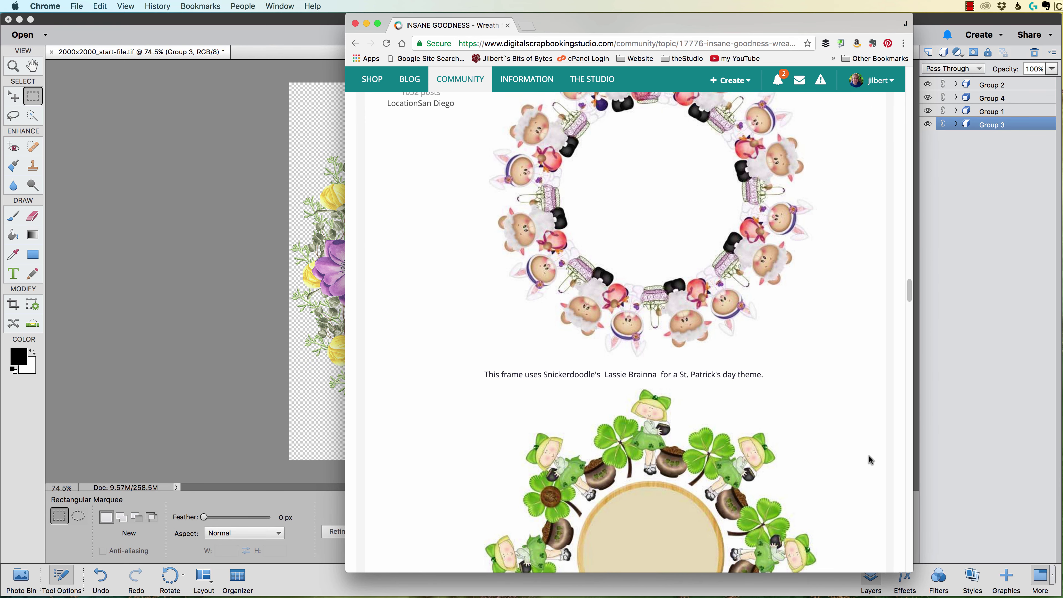
scroll(869, 460, "down", 6)
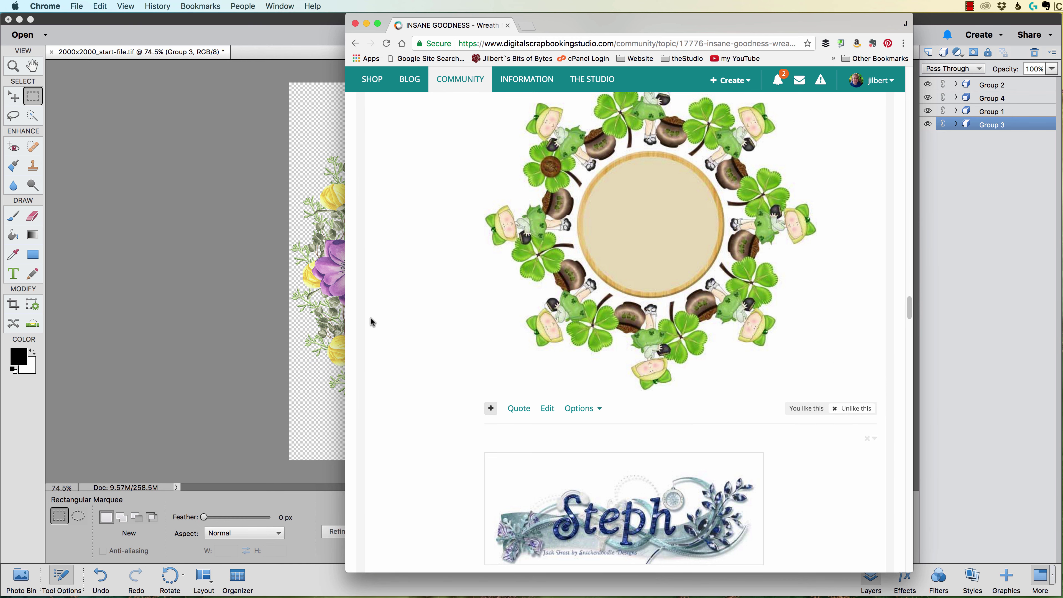
left_click(190, 183)
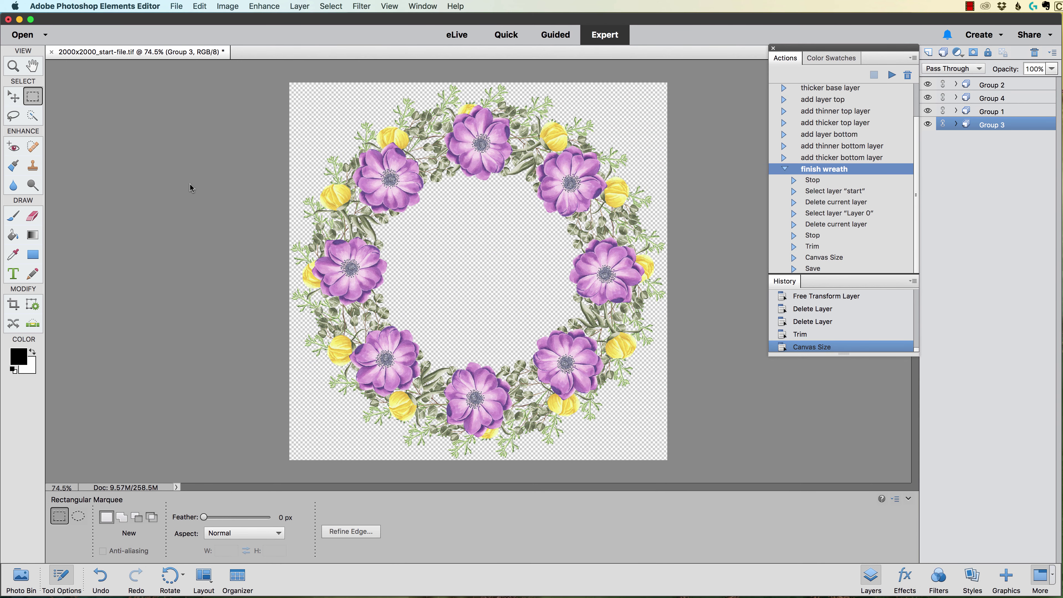